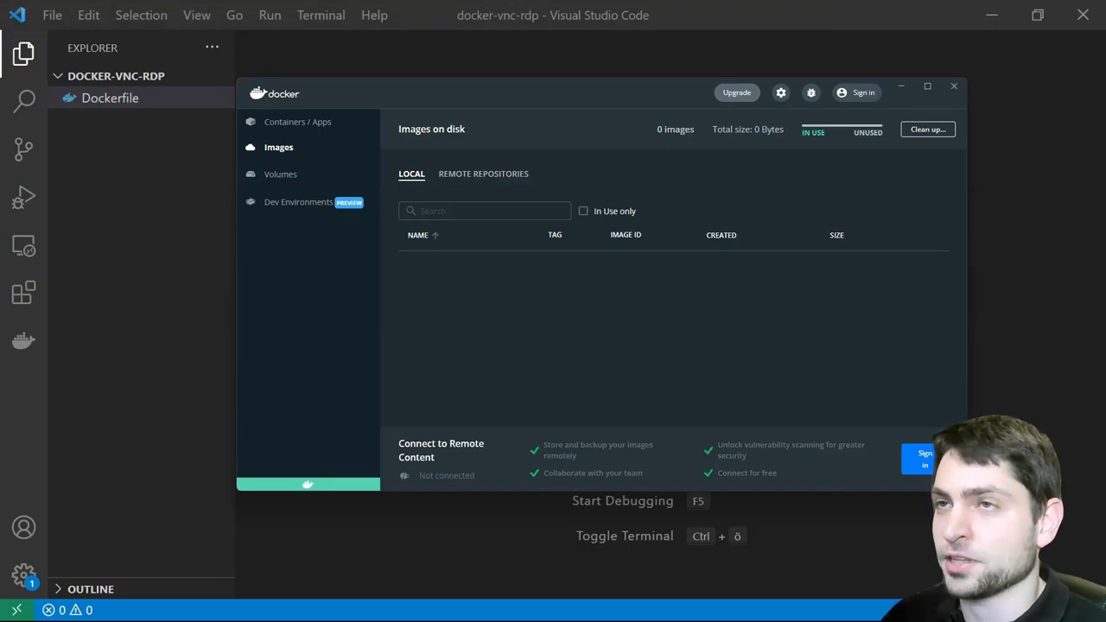
Build the Dockerfile into an image tagged docker-vnc-rdp with 'docker build -t docker-vnc-rdp .' in a new terminal
left_click(110, 97)
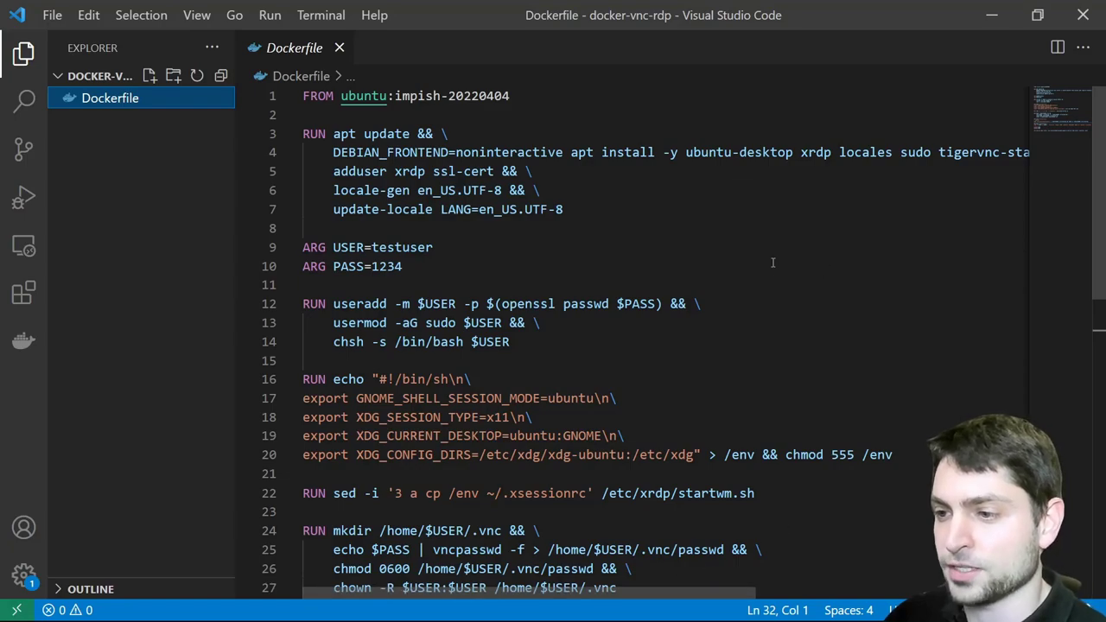
left_click(319, 15)
left_click(354, 49)
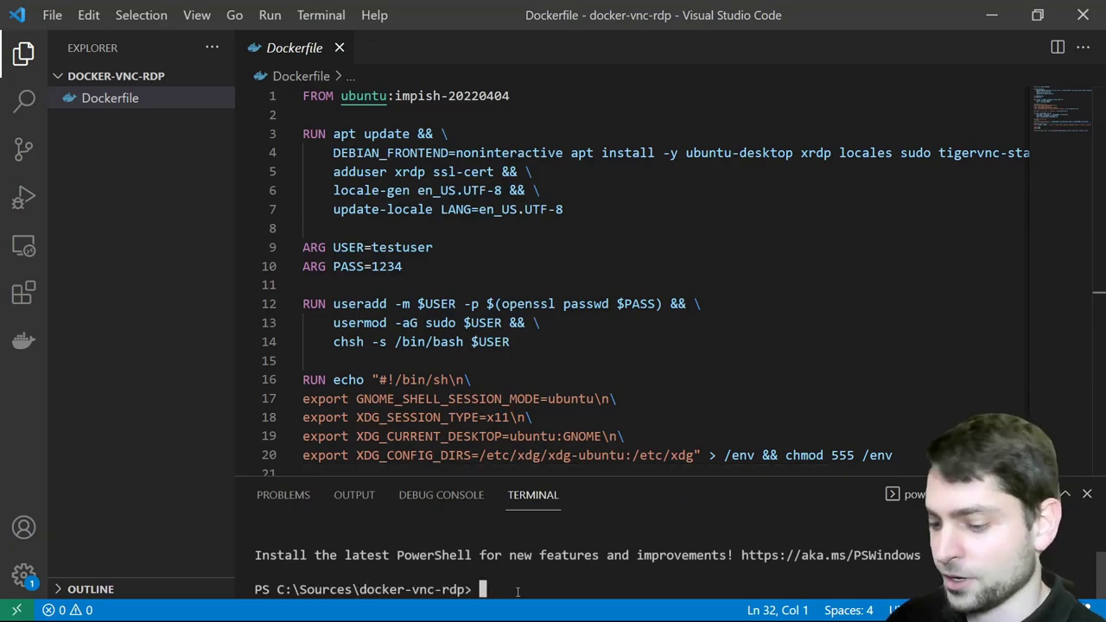
type("docker build -t")
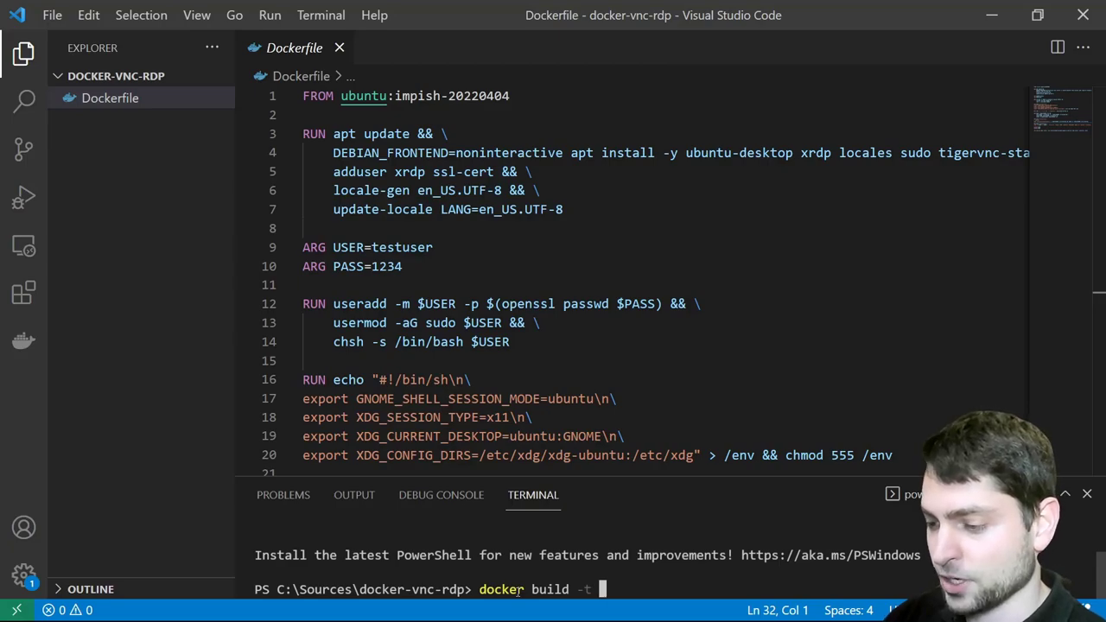
type(" docker-")
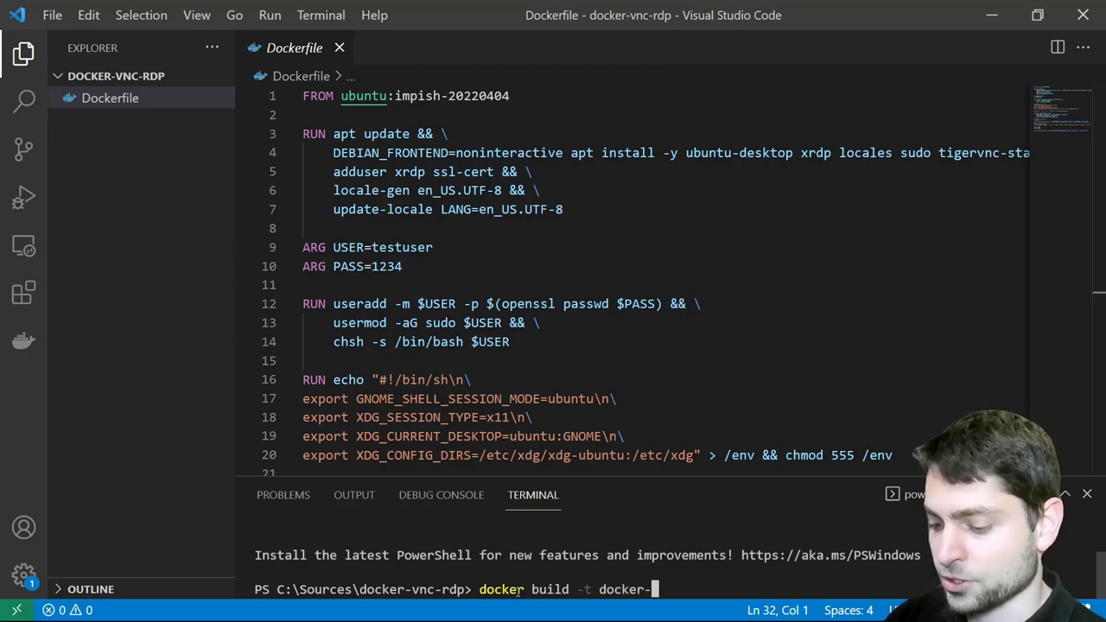
type("vnc-rdp")
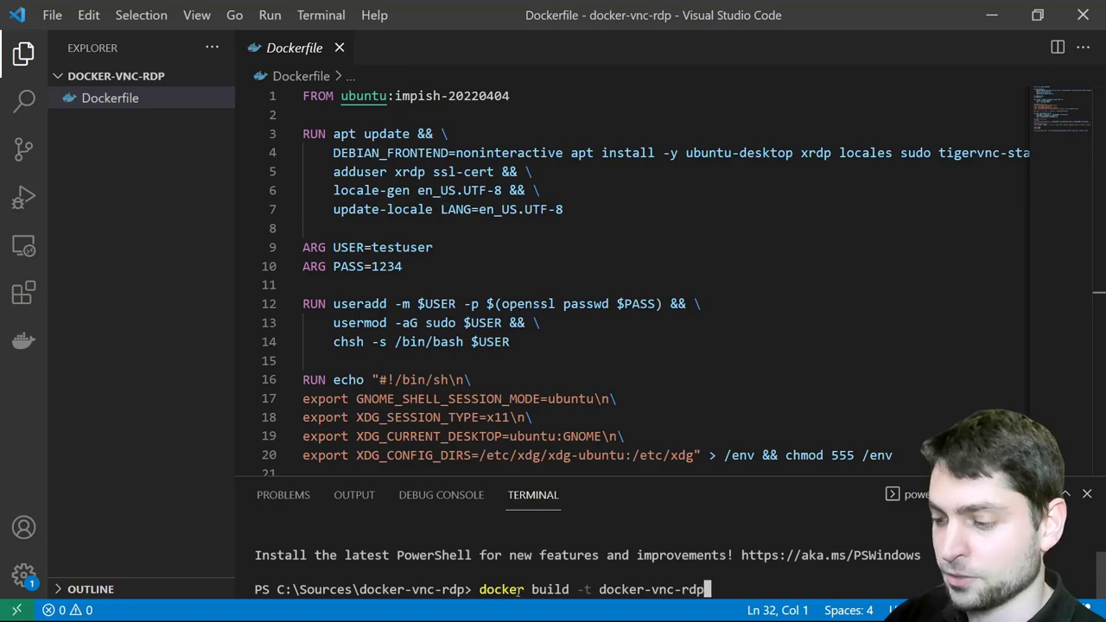
type(" .")
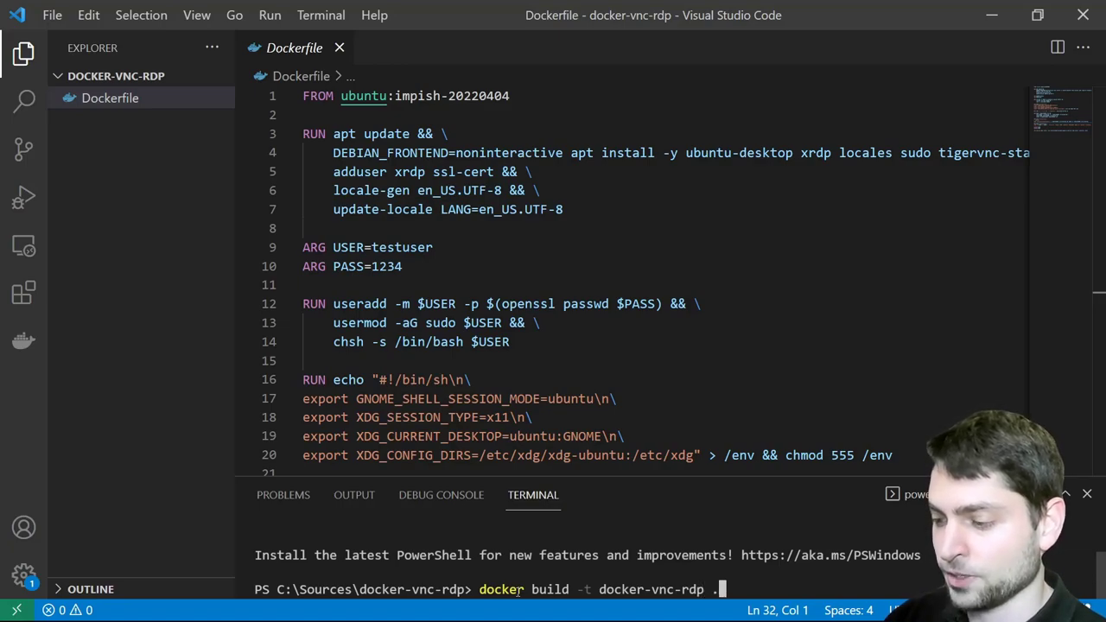
key("Return")
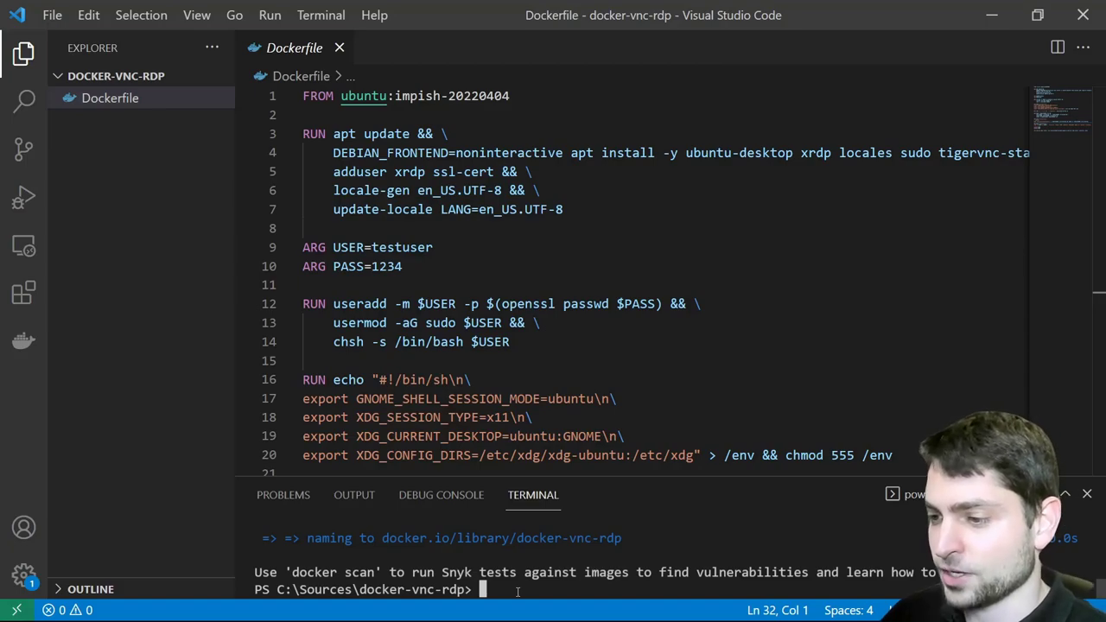
Run a container from the docker-vnc-rdp image, mapping host ports 3389 and 5902
key("alt+Tab")
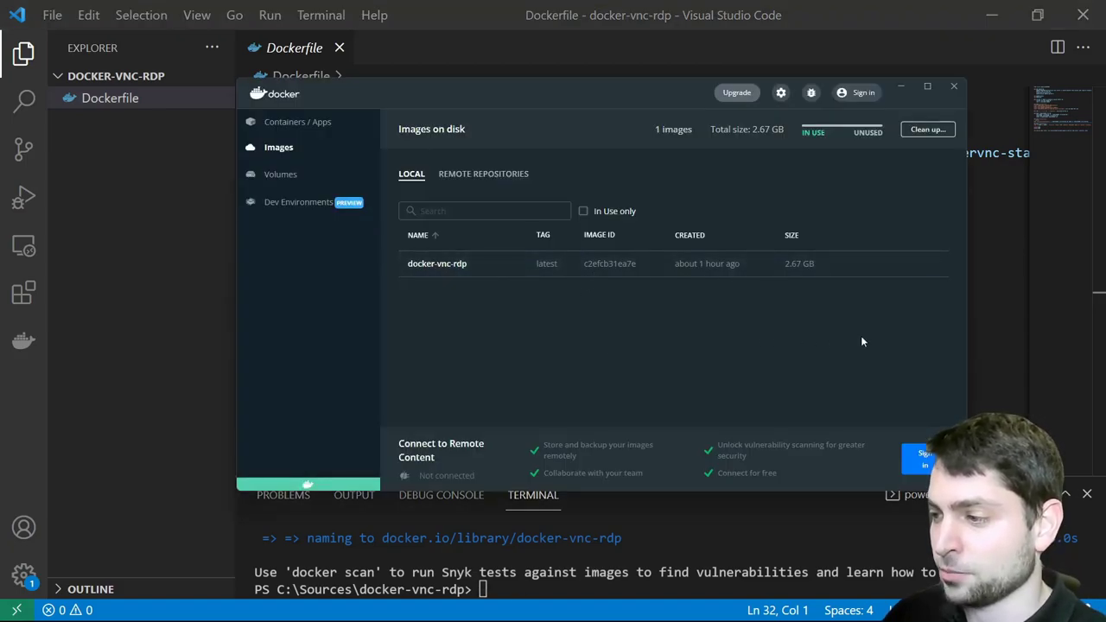
left_click(921, 263)
left_click(733, 289)
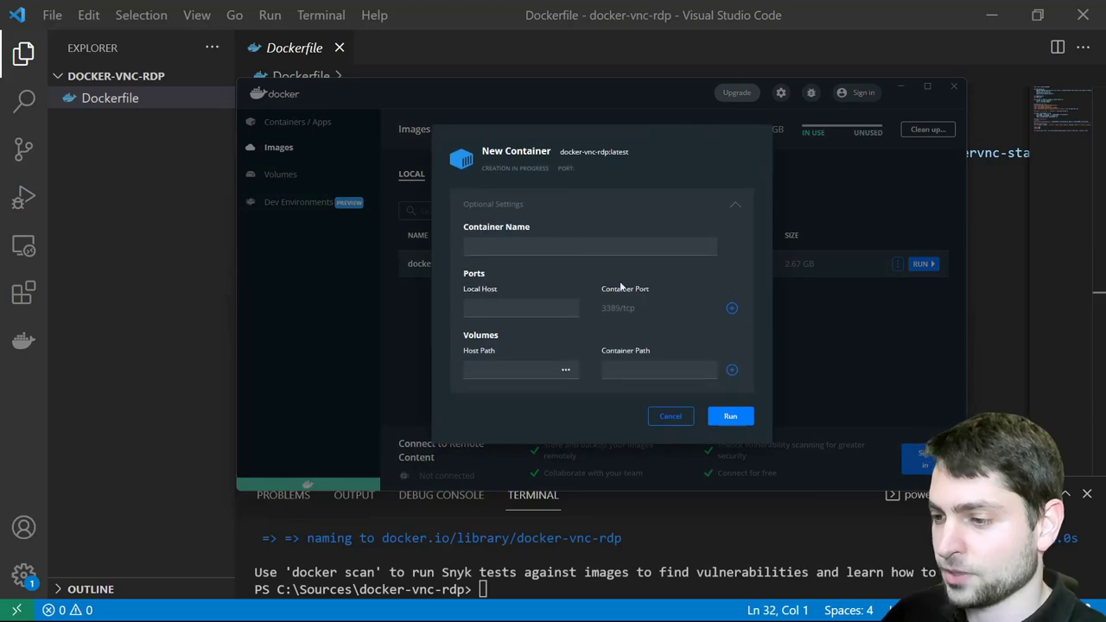
left_click(534, 309)
type("3389")
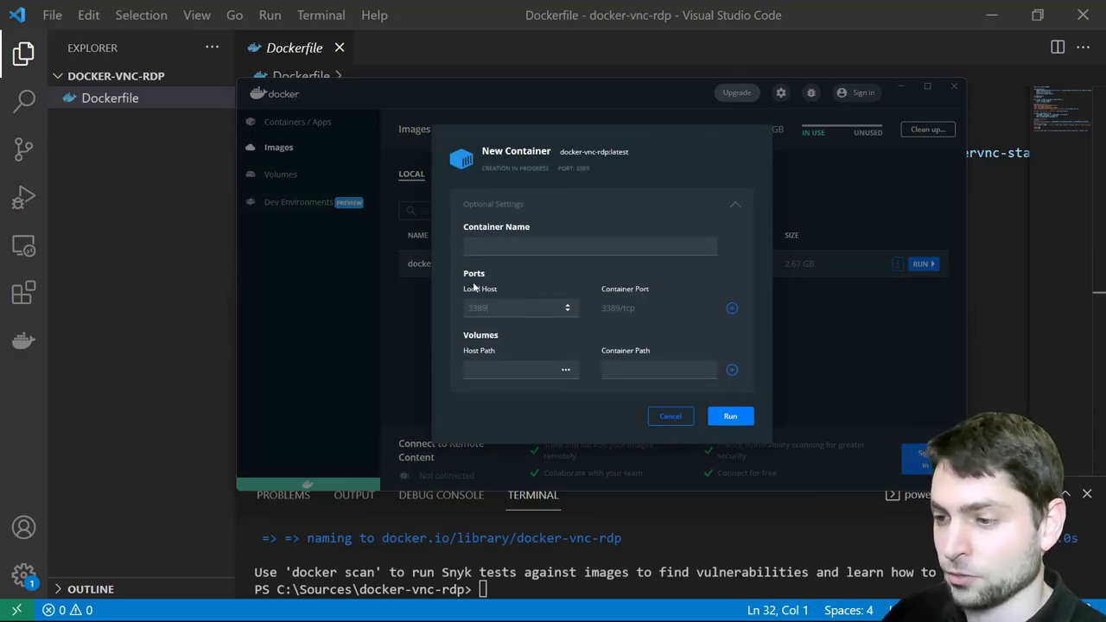
left_click(731, 309)
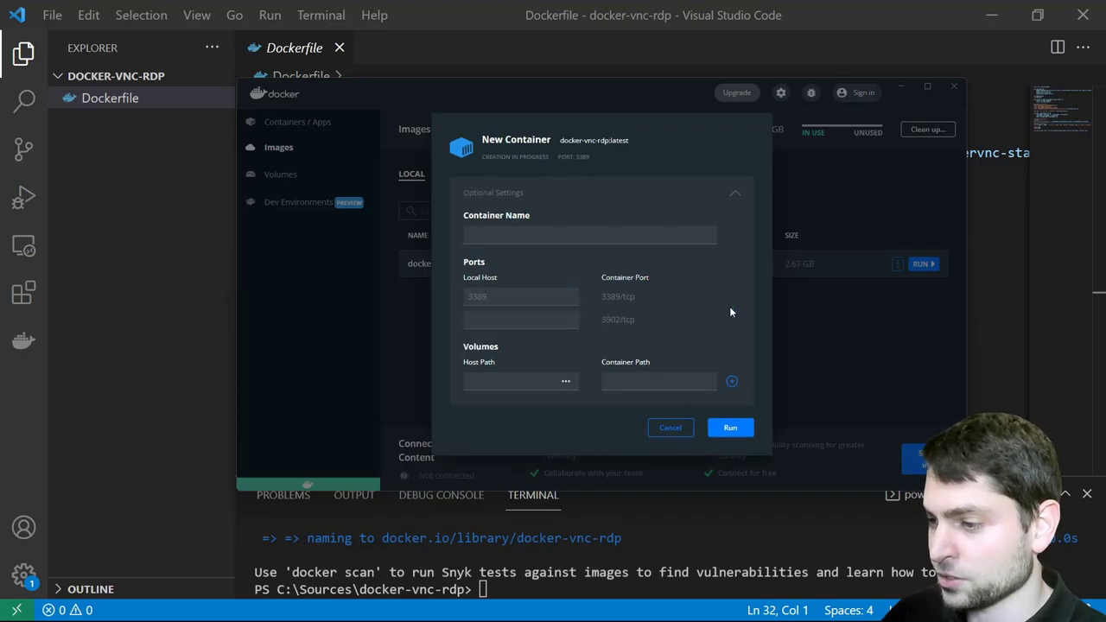
left_click(508, 319)
type("59")
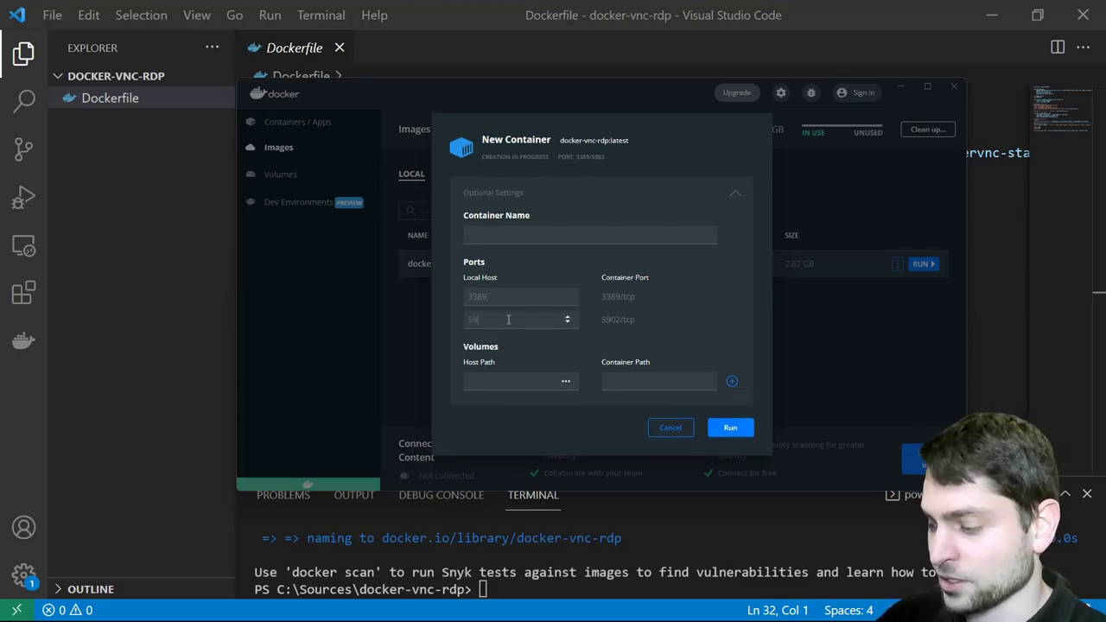
type("02")
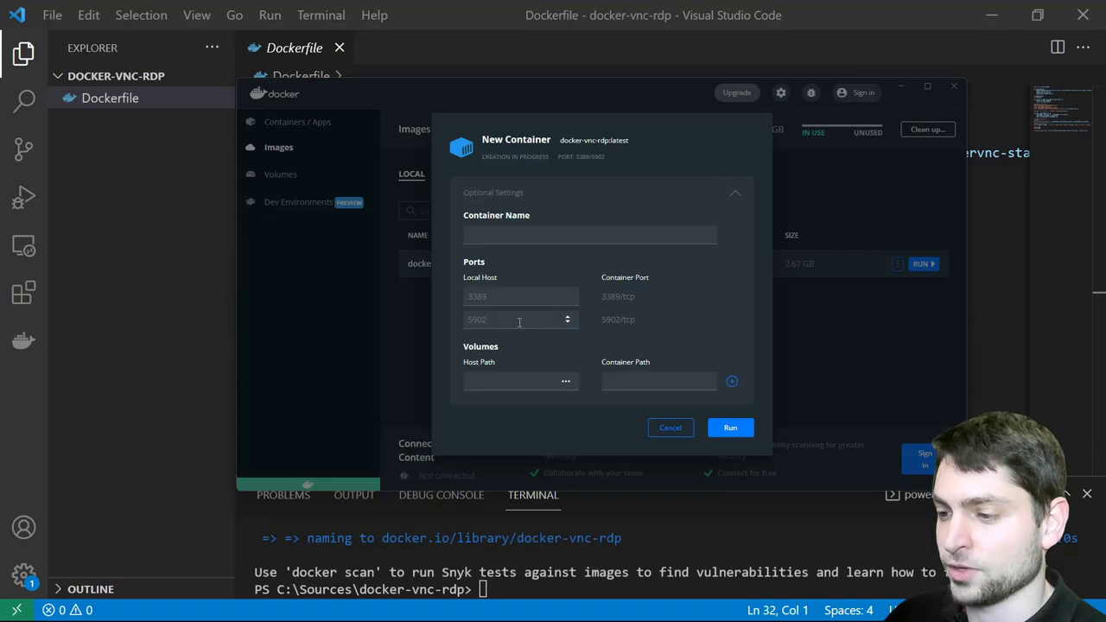
left_click(735, 427)
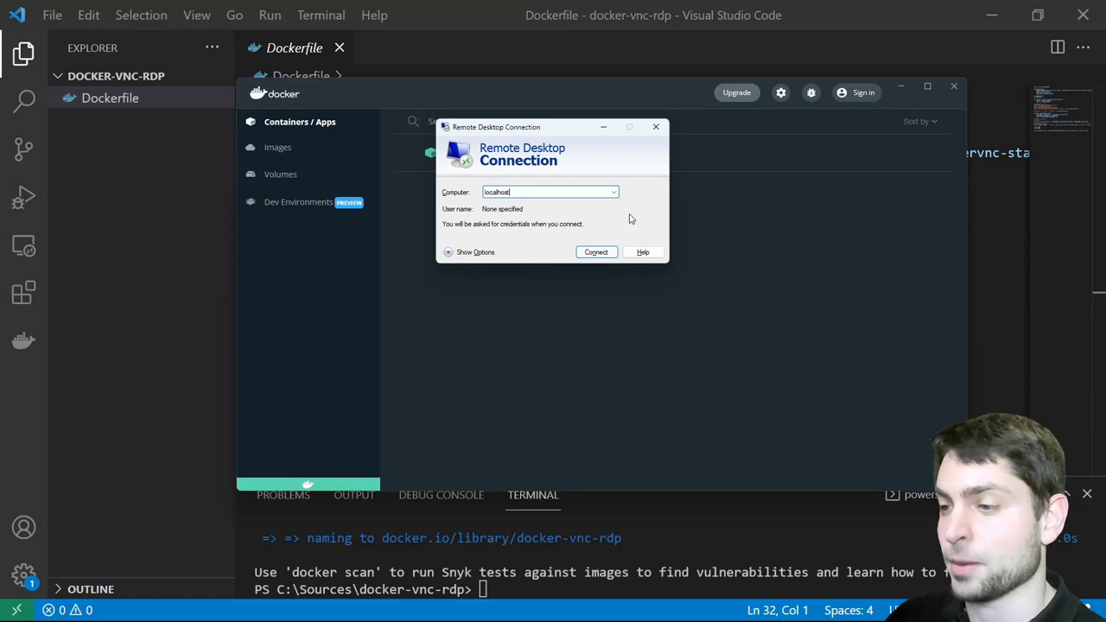
Connect to localhost, accept the certificate, and log in at xrdp with the test account's credentials
left_click(596, 252)
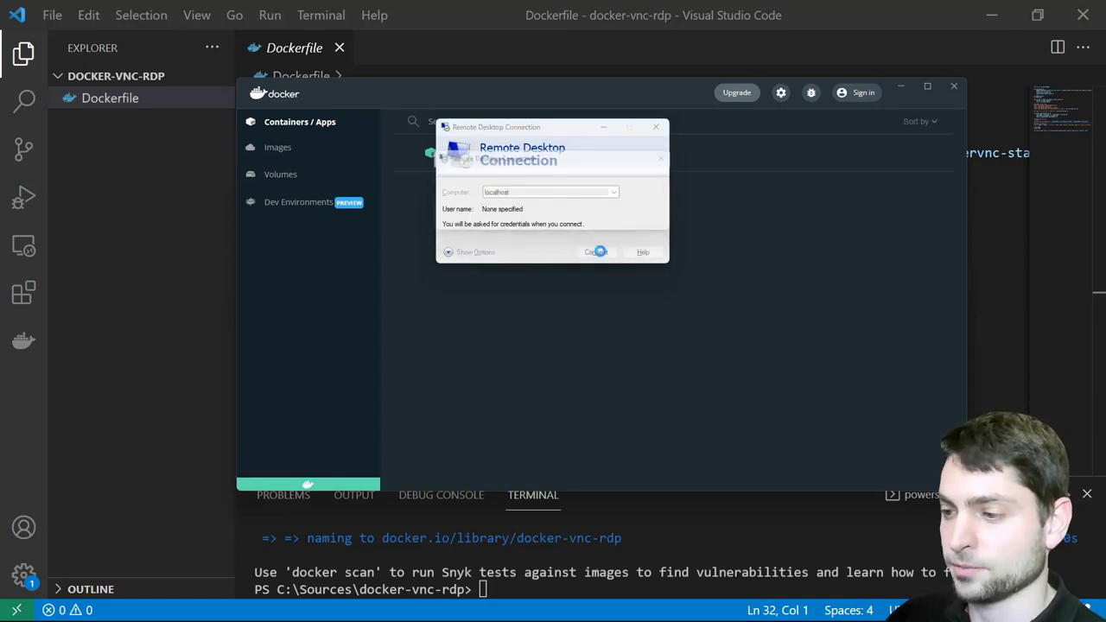
left_click(597, 289)
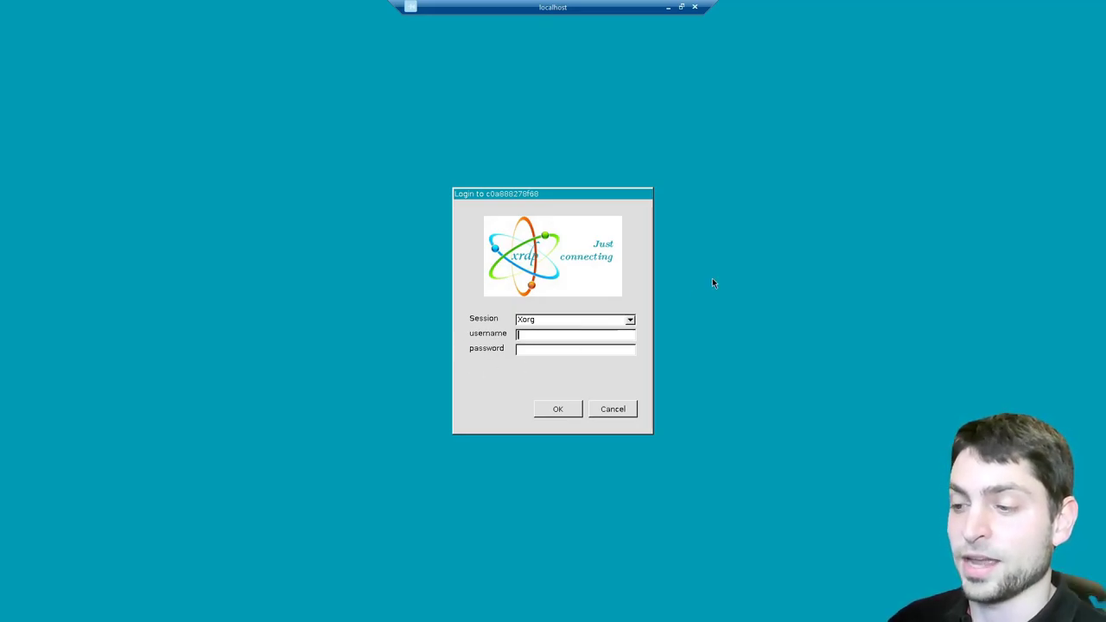
type("t")
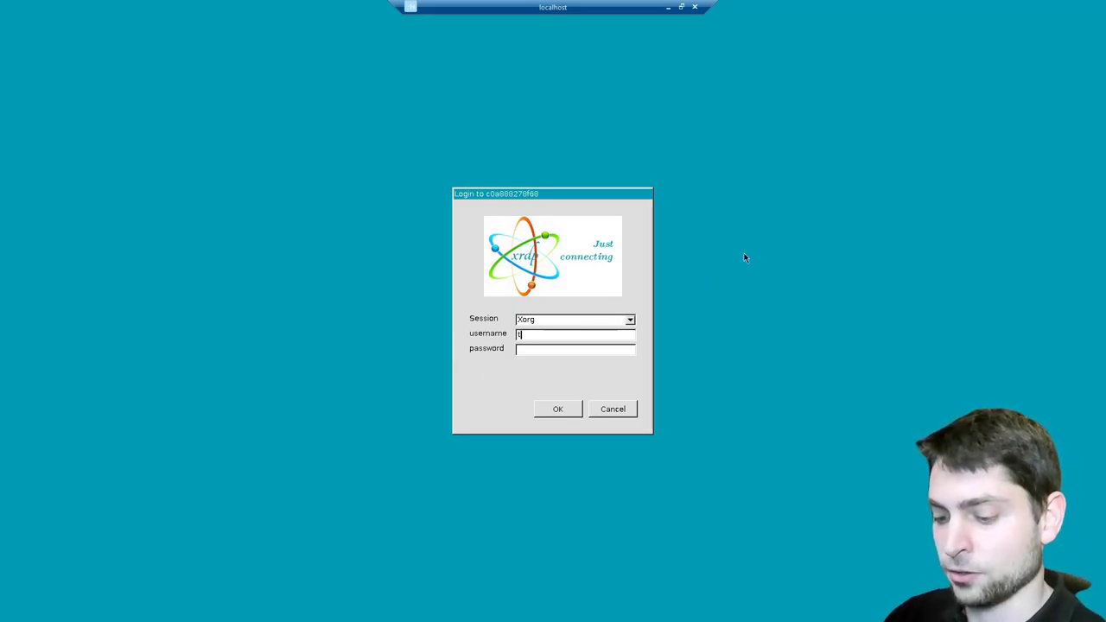
type("estuser")
key("Tab")
type("test")
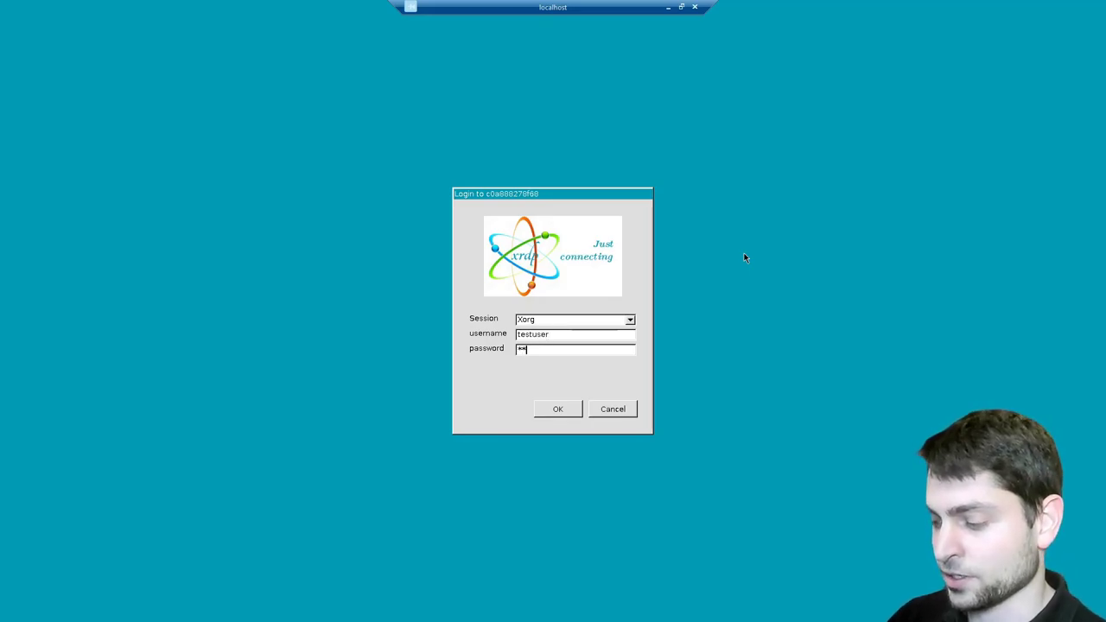
left_click(556, 412)
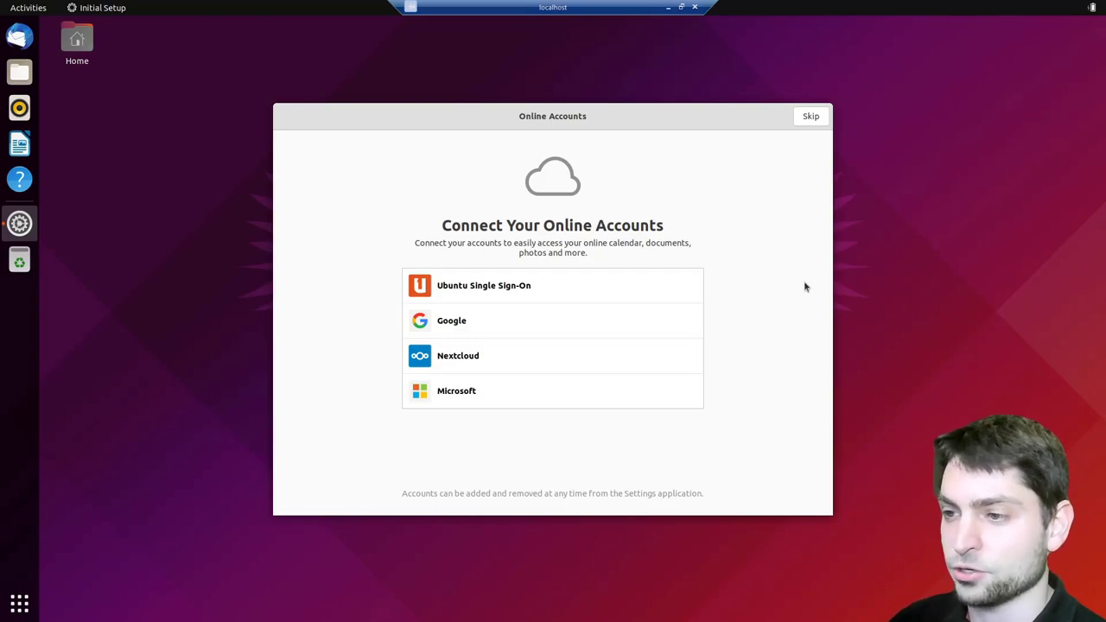
Skip Online Accounts setup, run whoami in a terminal, and take the session out of full screen
left_click(802, 122)
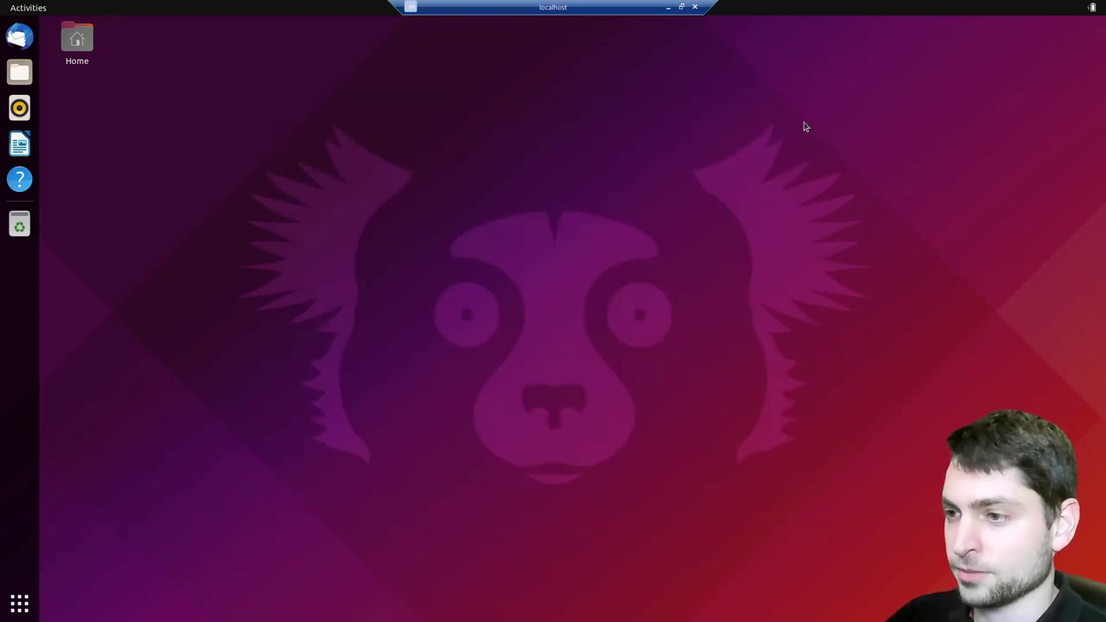
key("ctrl+alt+t")
type("whoami")
key("Return")
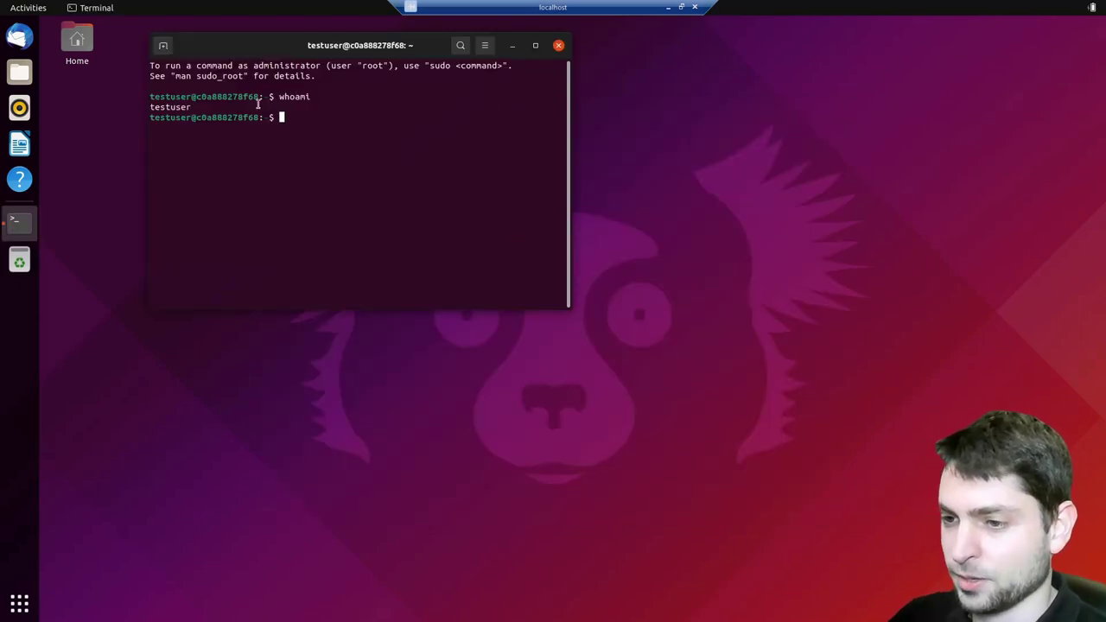
left_click(681, 7)
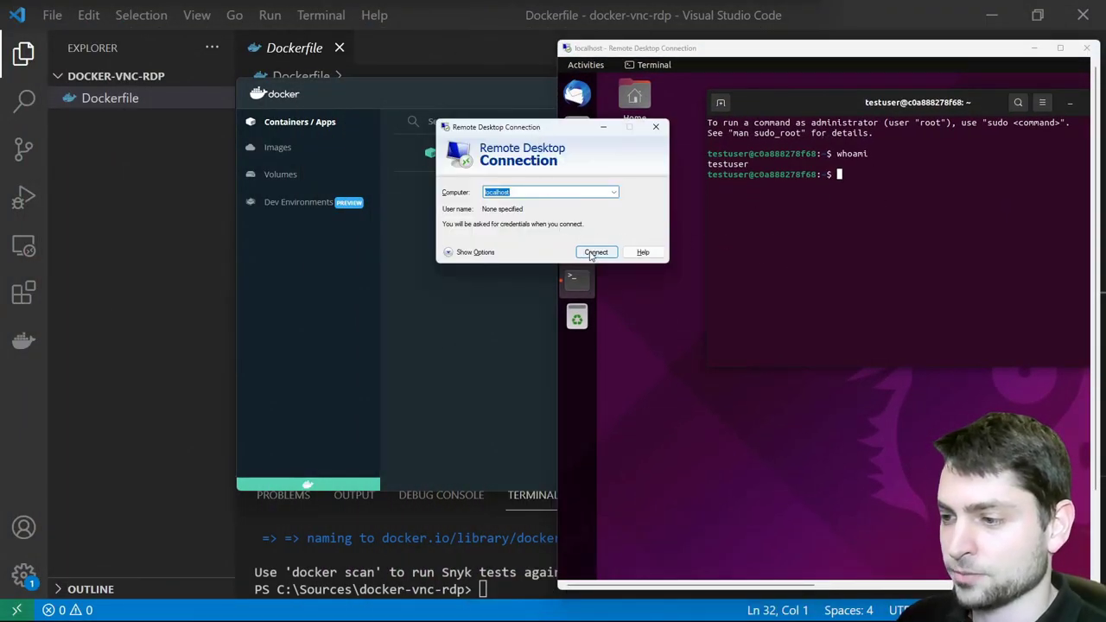
Reconnect to localhost and sign in at xrdp with the test account to resume the existing session
left_click(596, 251)
type("testuser")
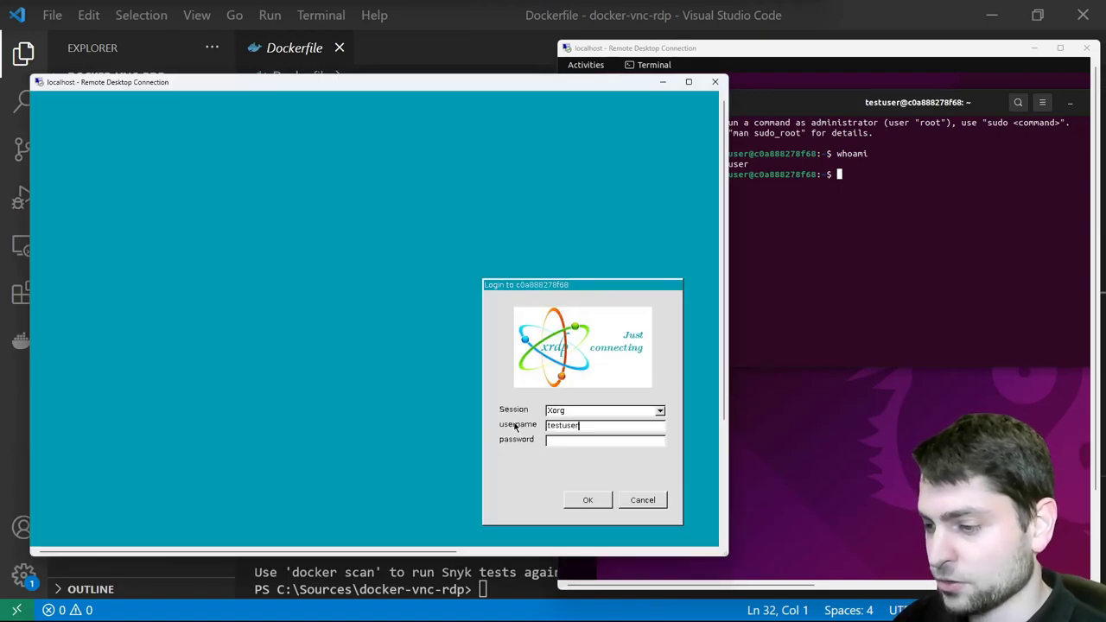
key("Tab")
type("testuser")
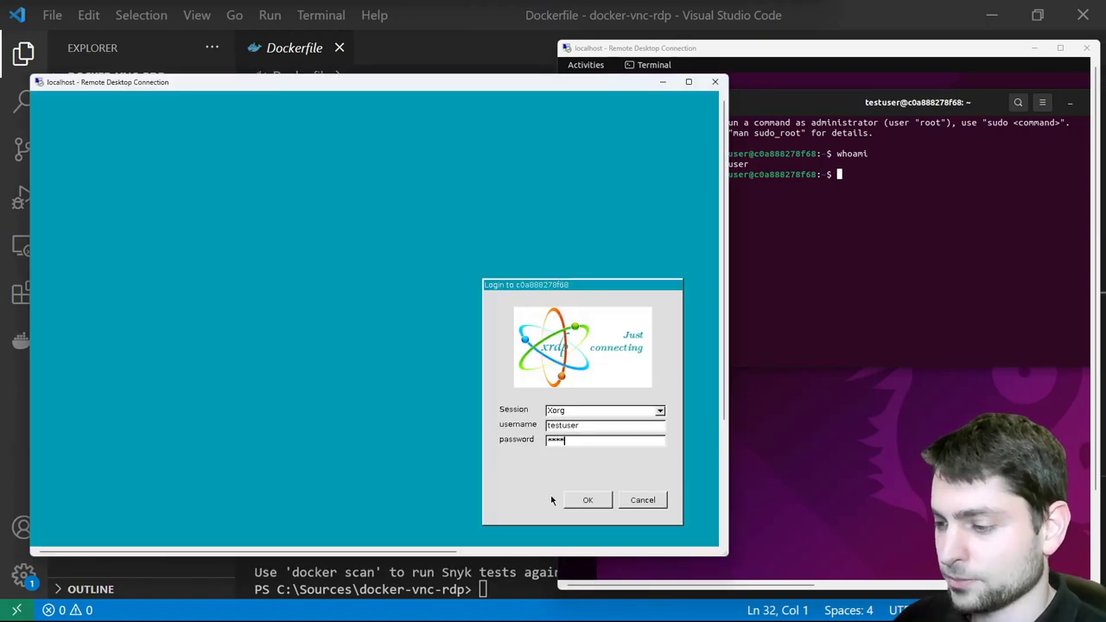
left_click(587, 500)
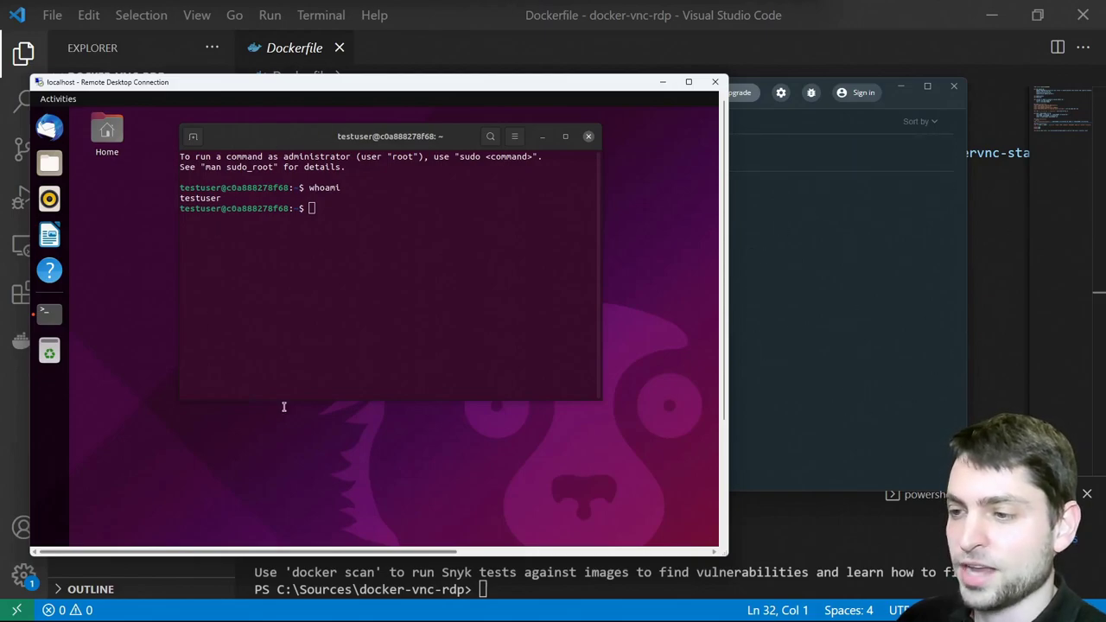
left_click(478, 87)
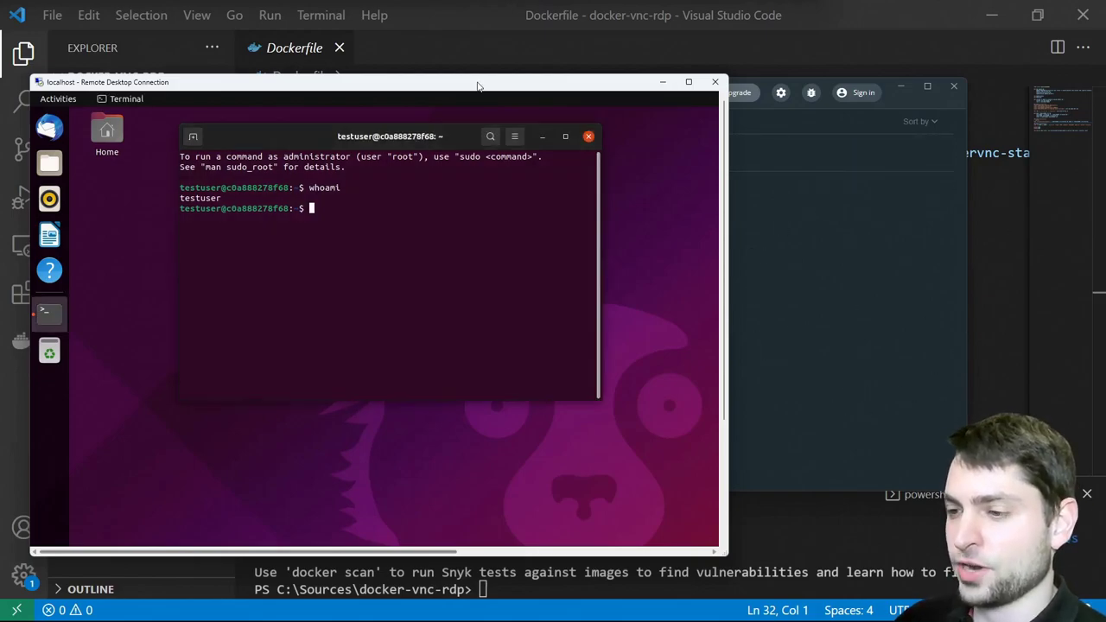
Move the RDP window aside and connect TightVNC Viewer to localhost::5902 with the VNC password
left_click_drag(478, 87, 639, 70)
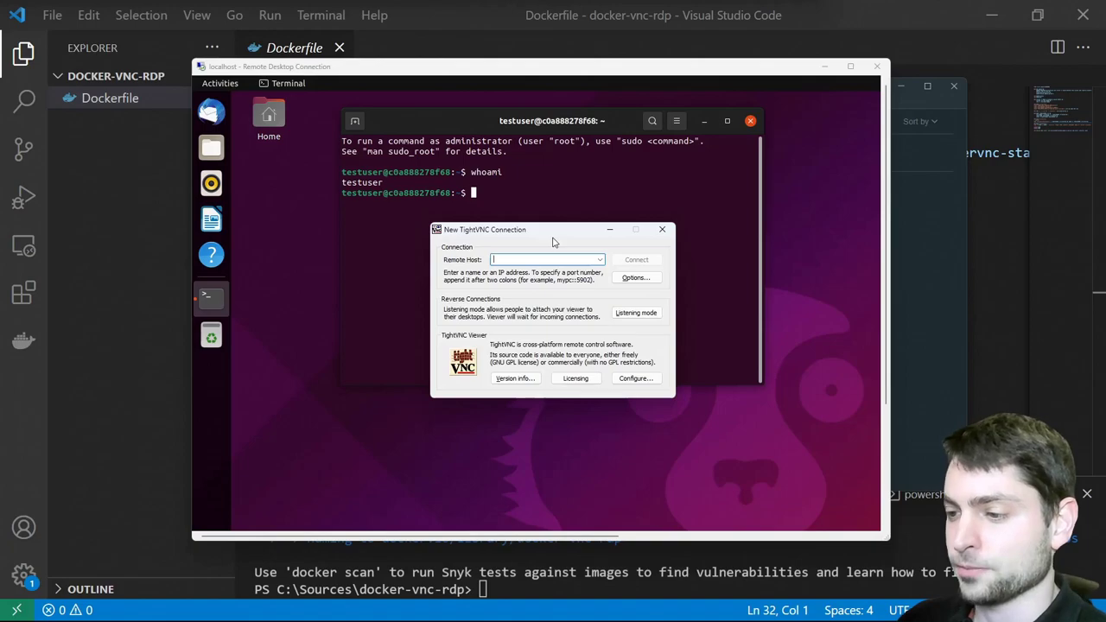
type("localhost:")
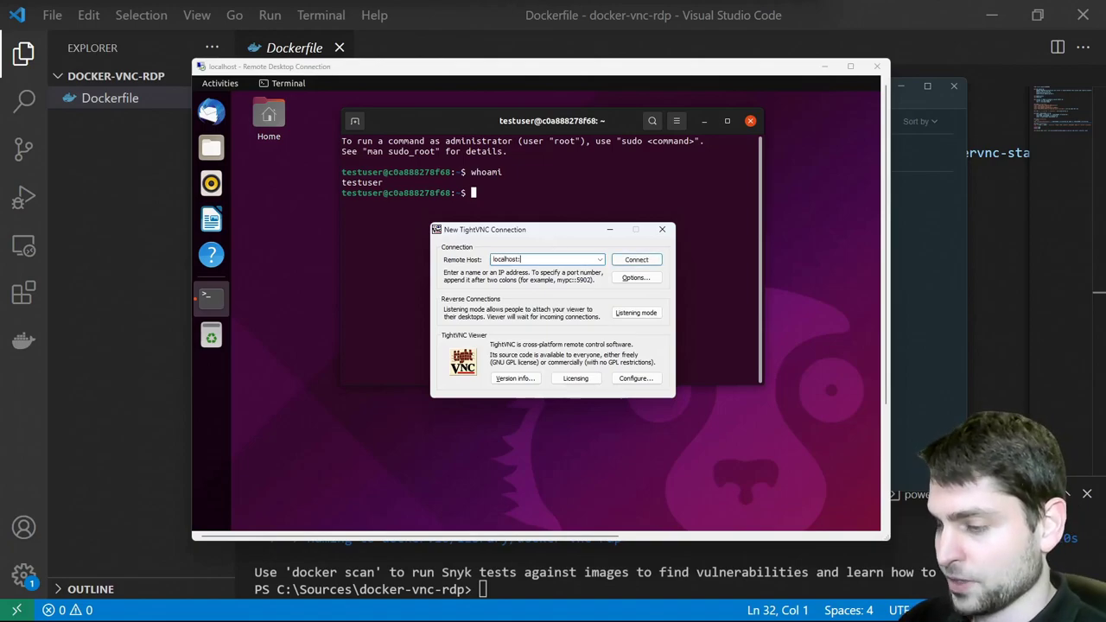
type(":5902")
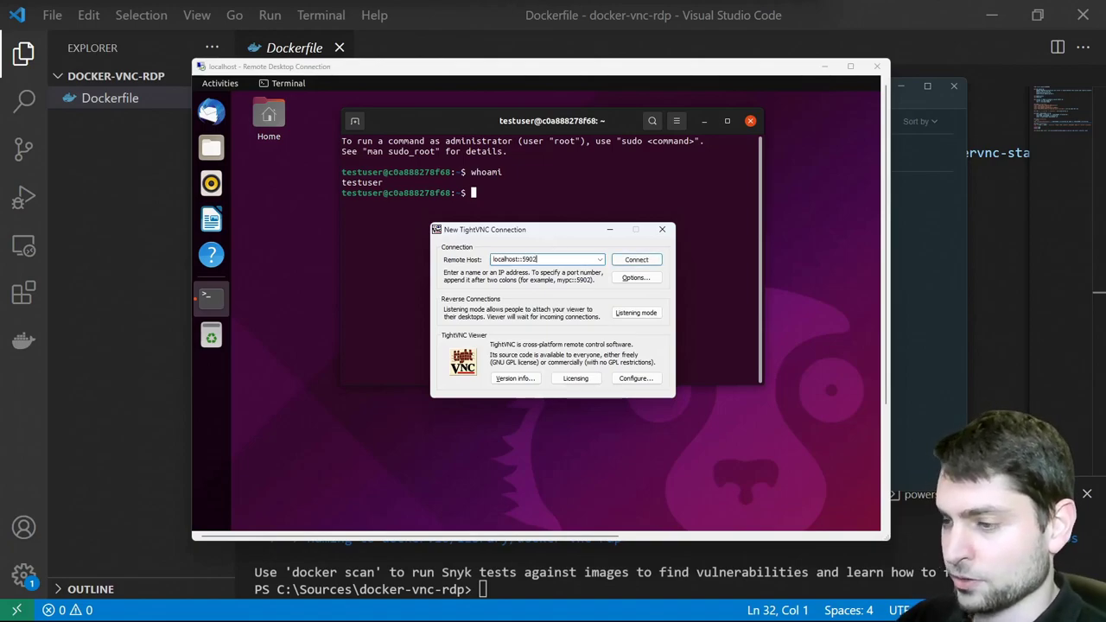
left_click(646, 259)
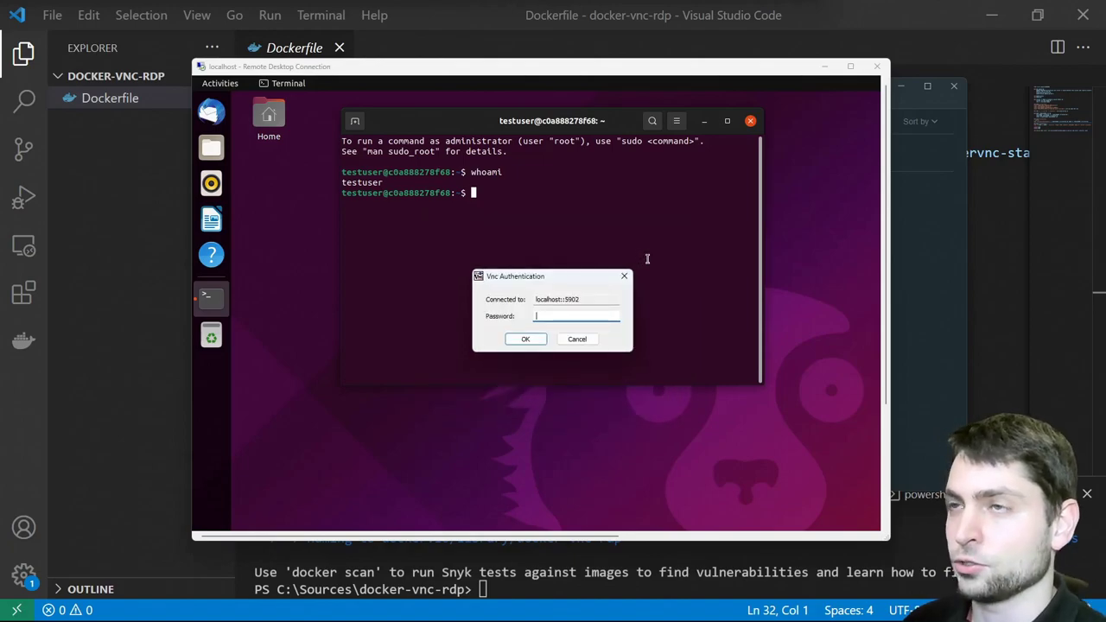
type("test")
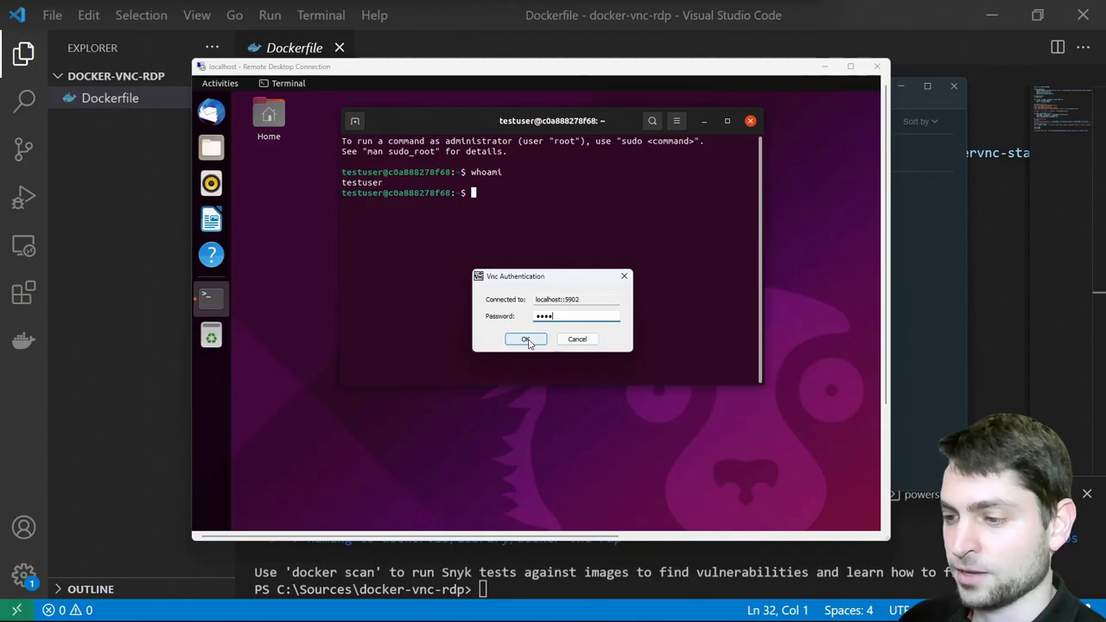
left_click(526, 339)
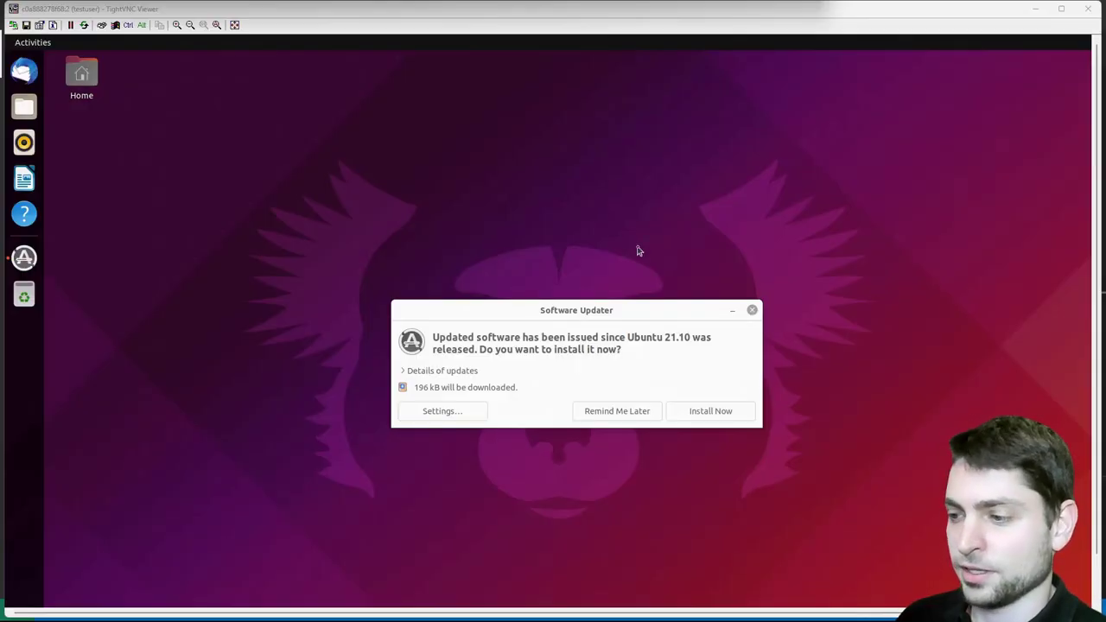
Dismiss Software Updater, run whoami in a full-screen terminal, then leave full screen
left_click(752, 310)
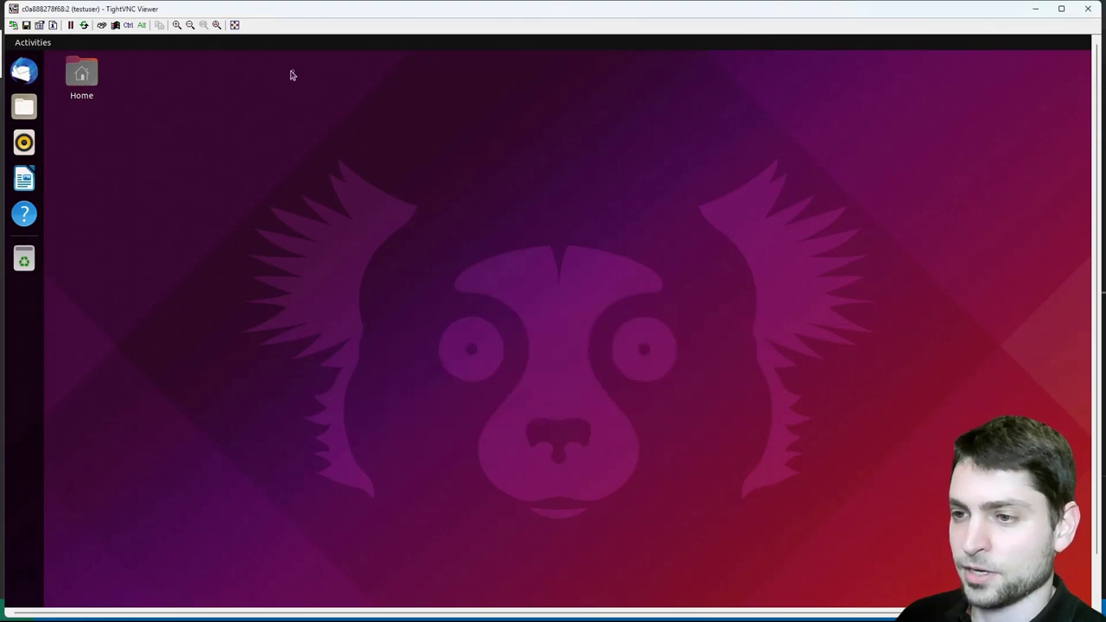
left_click(234, 25)
key("ctrl+alt+t")
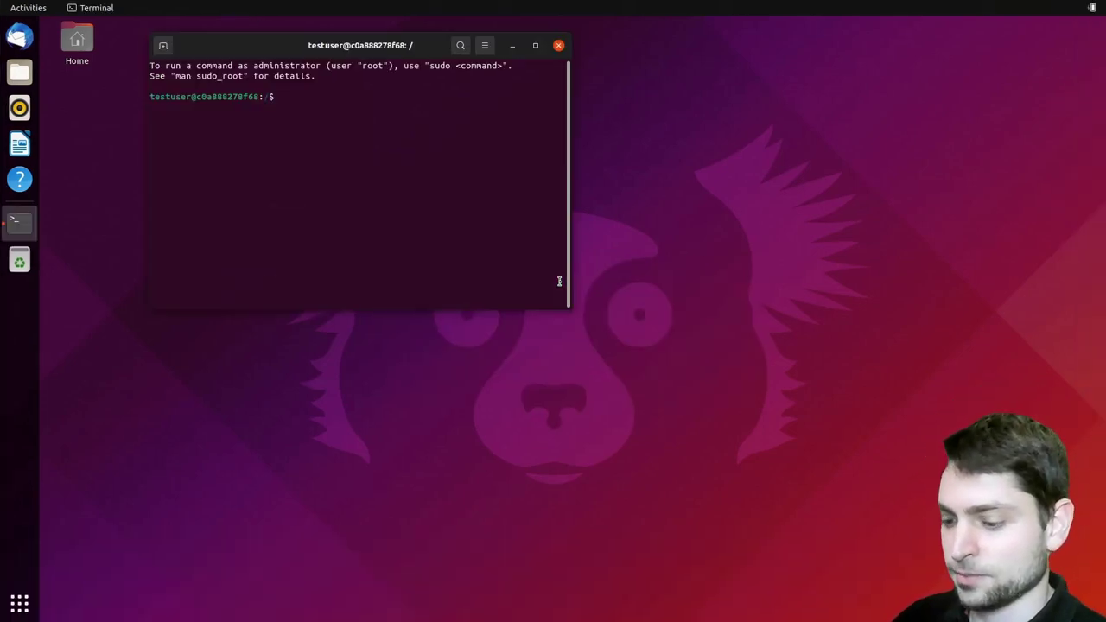
type("whoami")
key("Return")
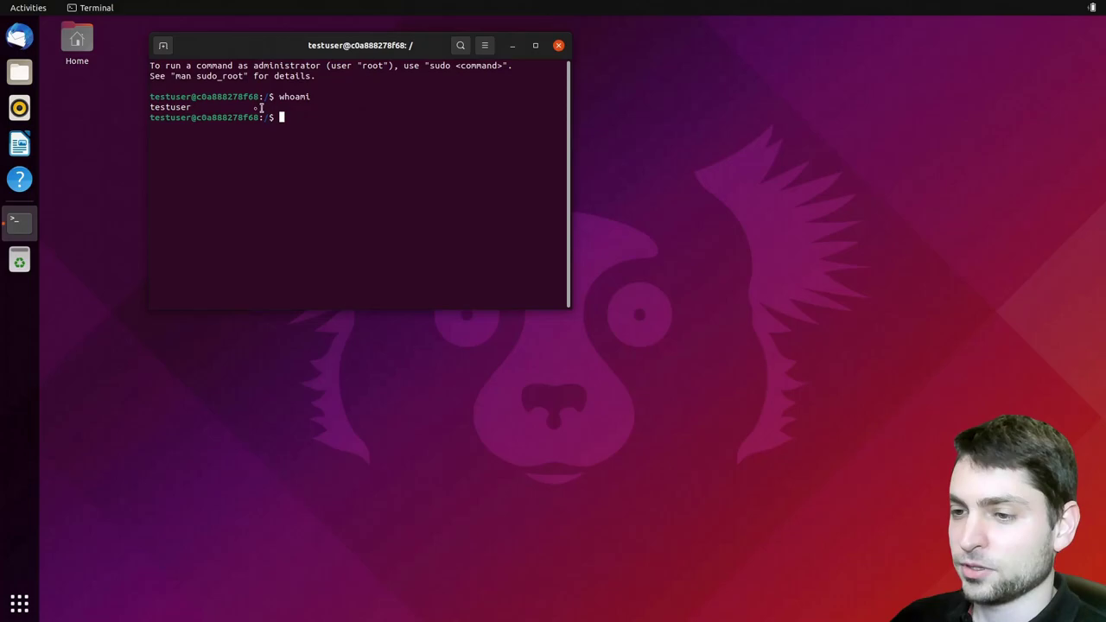
left_click_drag(401, 50, 318, 102)
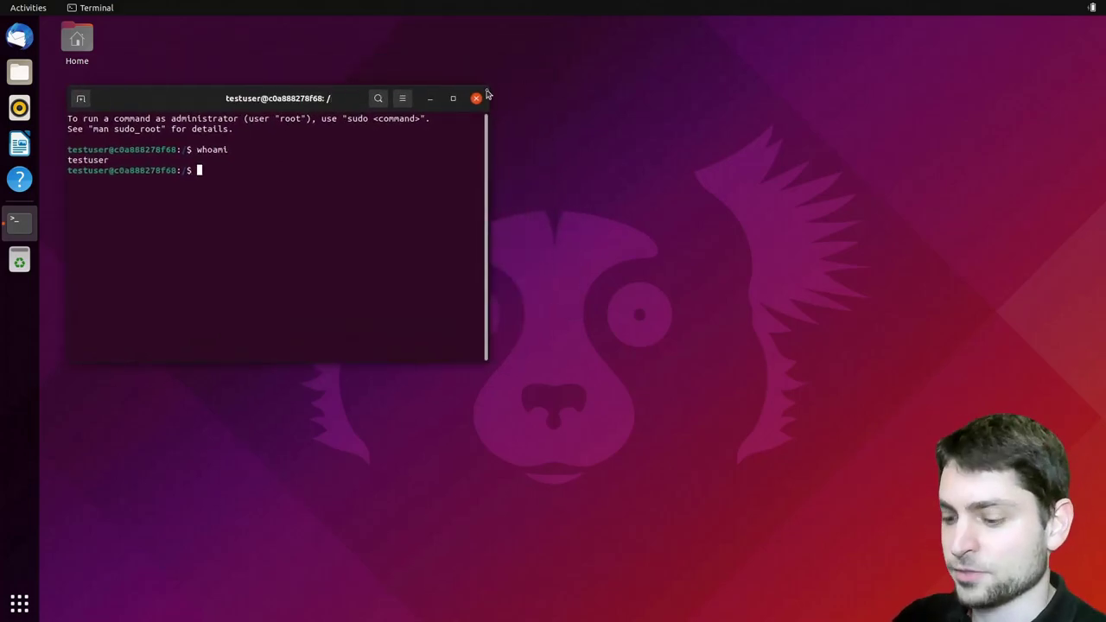
key("ctrl+alt+shift+f")
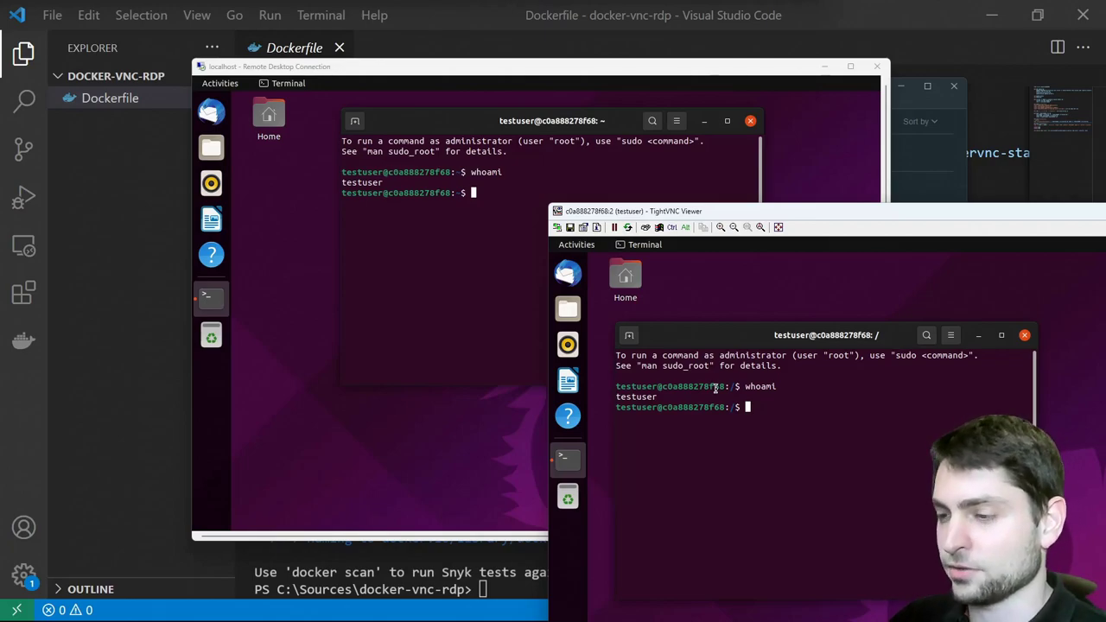
left_click(558, 226)
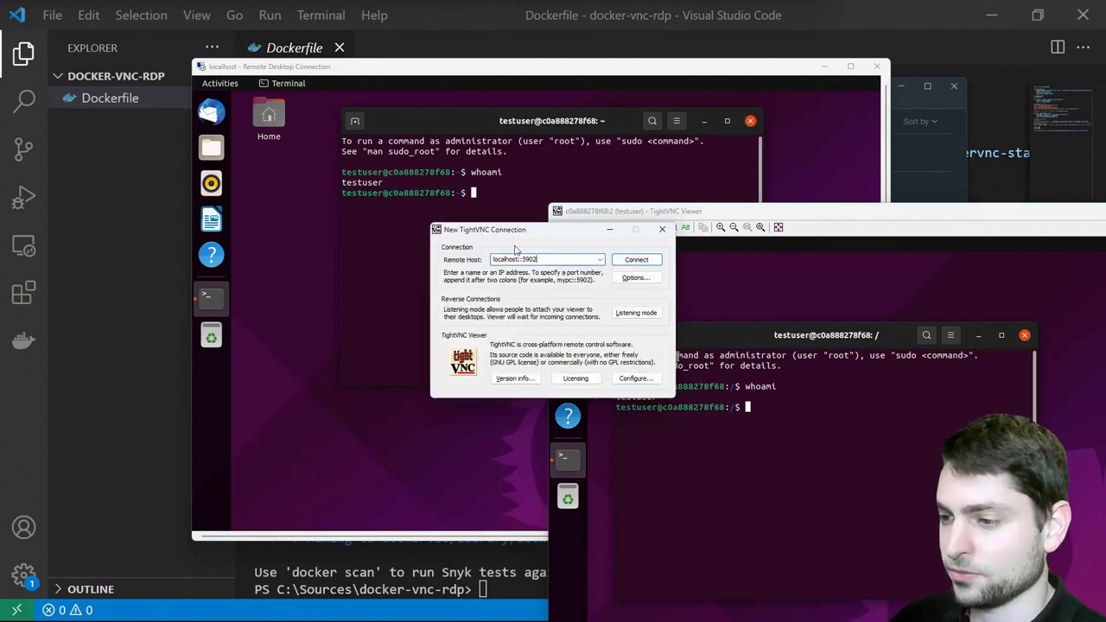
left_click(636, 259)
type("p")
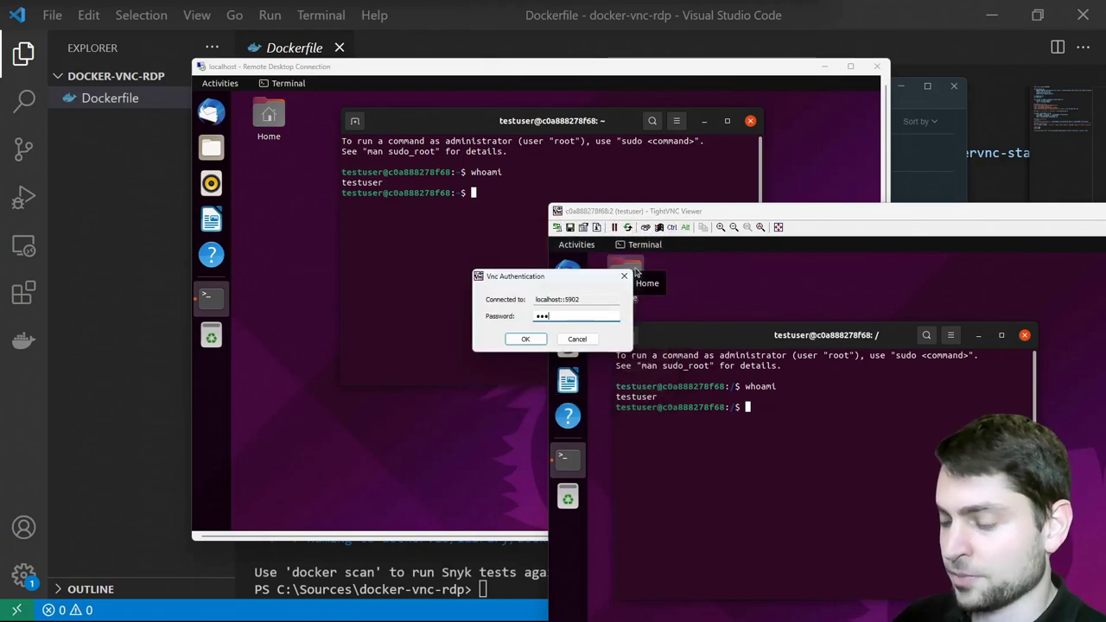
key("Return")
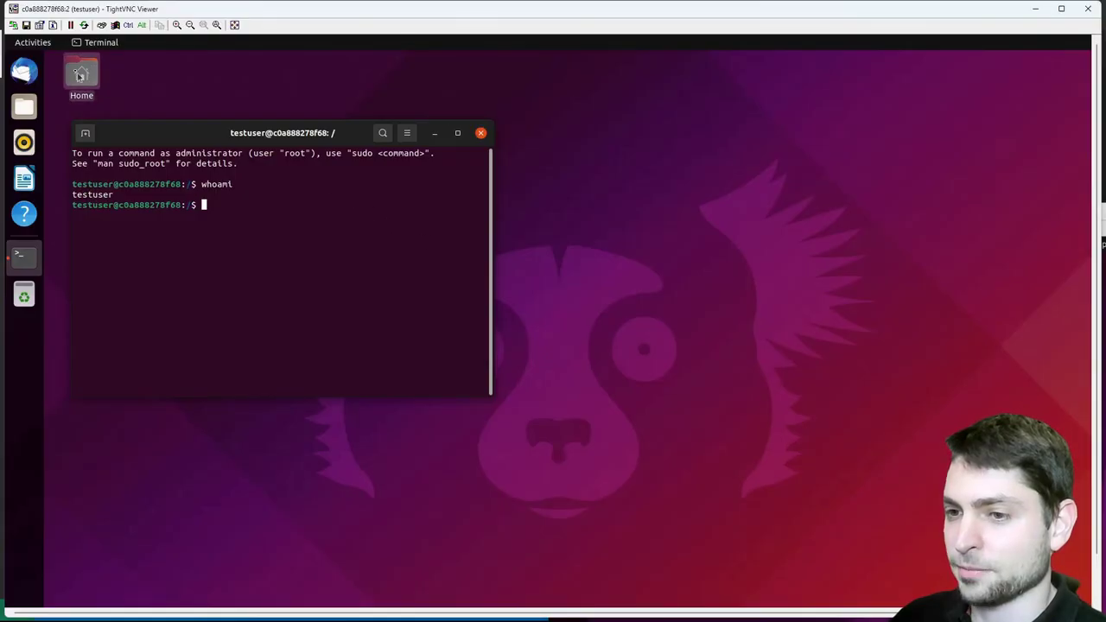
left_click_drag(691, 4, 335, 142)
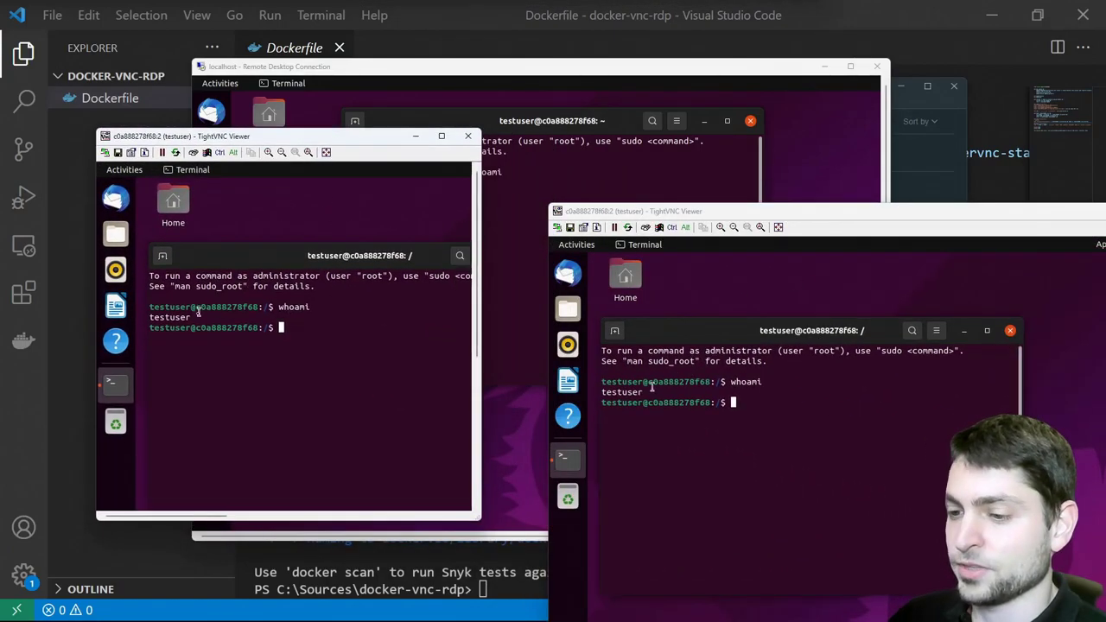
left_click_drag(337, 260, 322, 255)
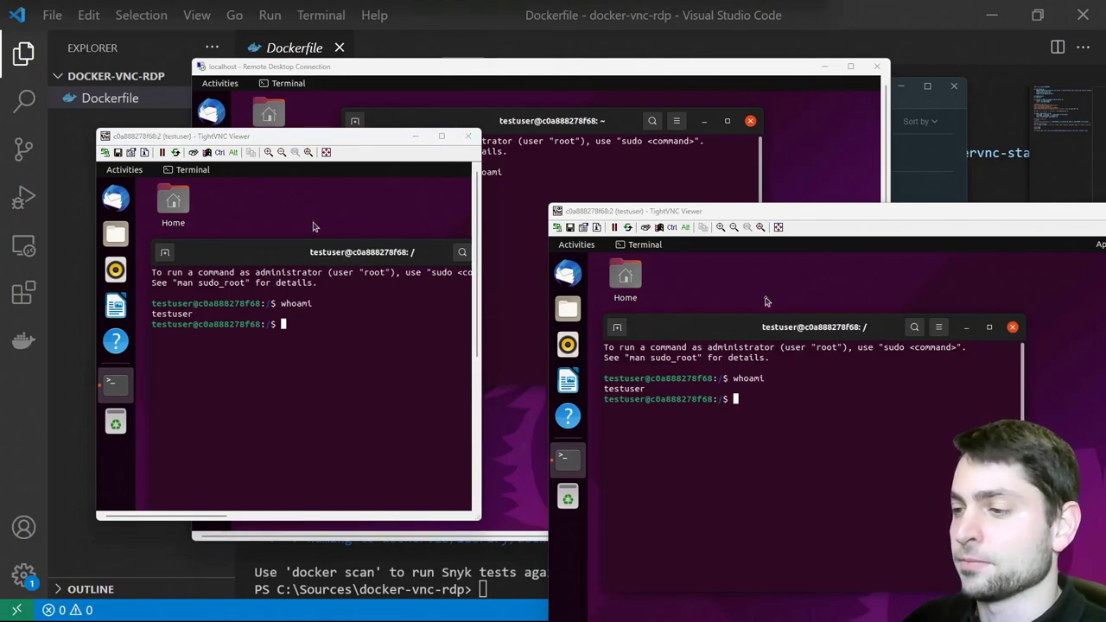
Close the extra VNC viewer and snap RDP to the left half, TightVNC to the right
left_click(467, 135)
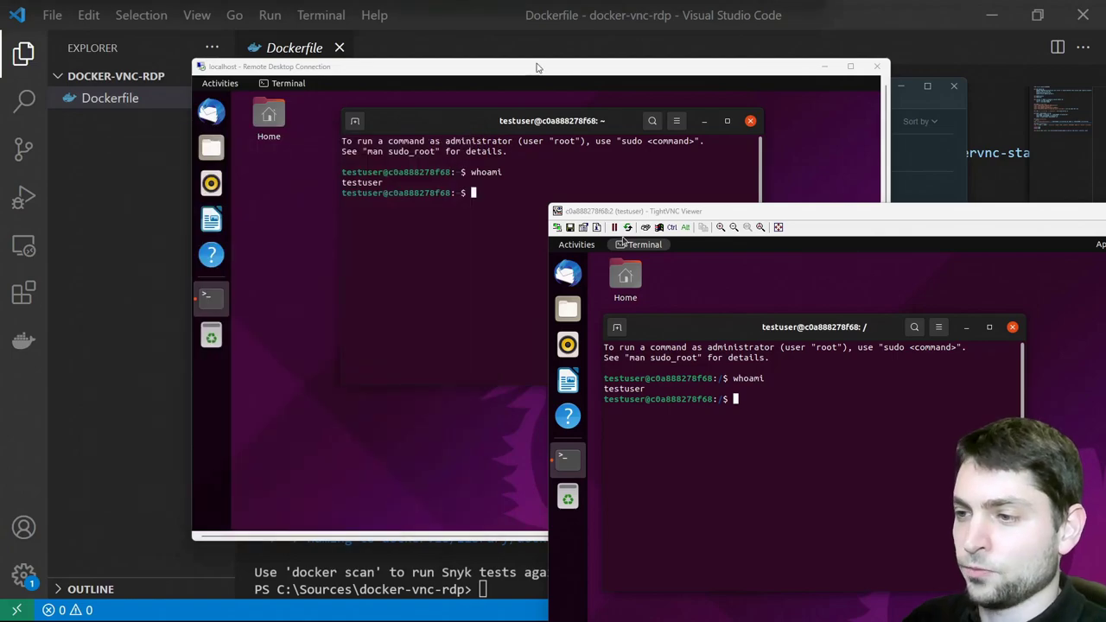
left_click_drag(536, 67, 2, 145)
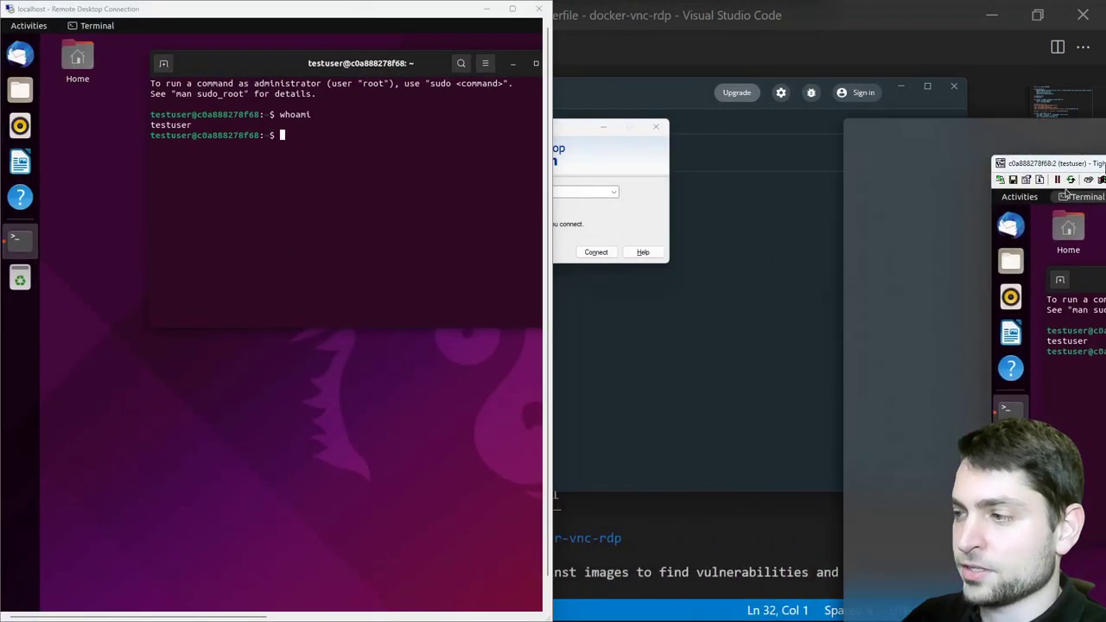
left_click(1067, 192)
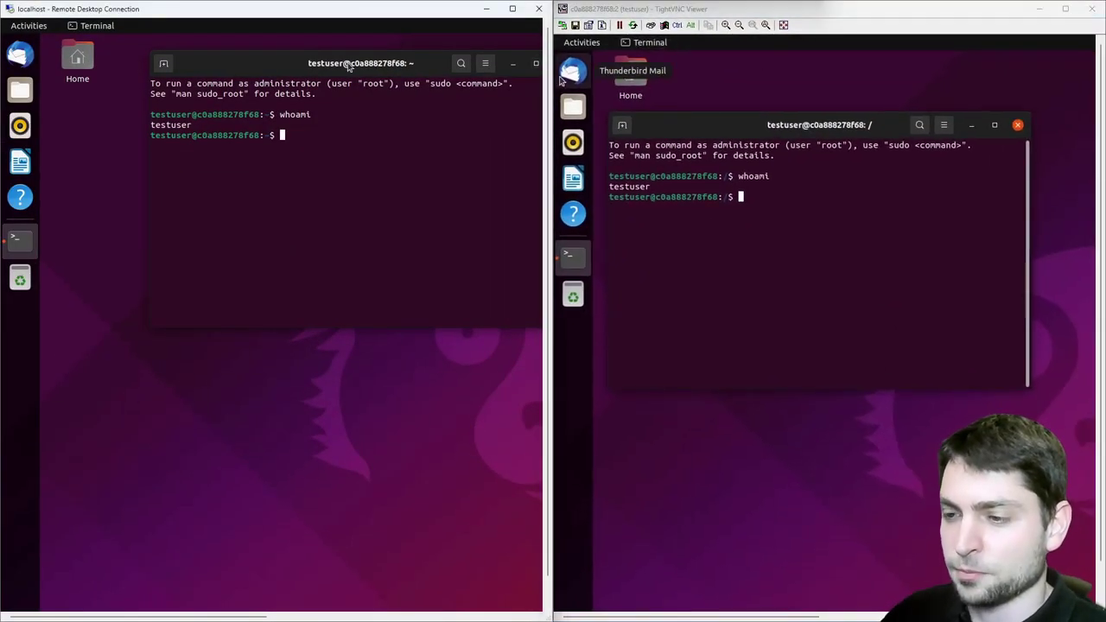
Reposition the whoami terminal windows in both the RDP and VNC sessions
left_click_drag(340, 71, 279, 131)
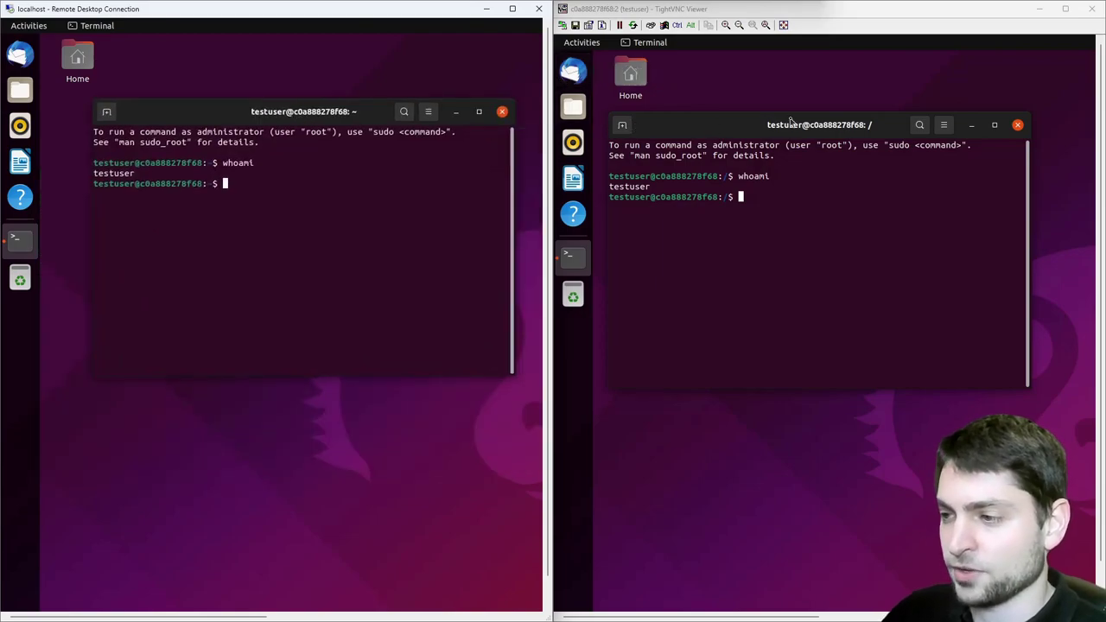
mouse_move(790, 121)
left_mouse_down()
mouse_move(813, 187)
mouse_move(778, 143)
mouse_move(810, 177)
mouse_move(765, 183)
mouse_move(838, 153)
mouse_move(797, 149)
mouse_move(856, 136)
mouse_move(812, 121)
left_mouse_up()
left_click_drag(335, 117, 285, 121)
left_click_drag(775, 120, 759, 143)
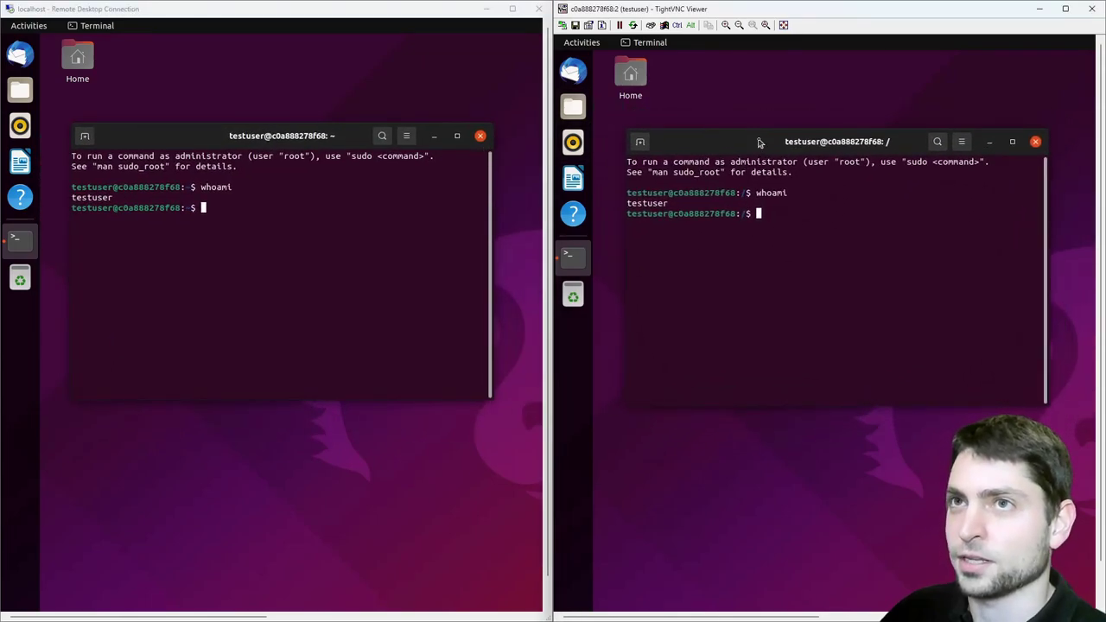
Open Home from the RDP desktop icon and the VNC desktop, then arrange both Files windows
left_click(91, 56)
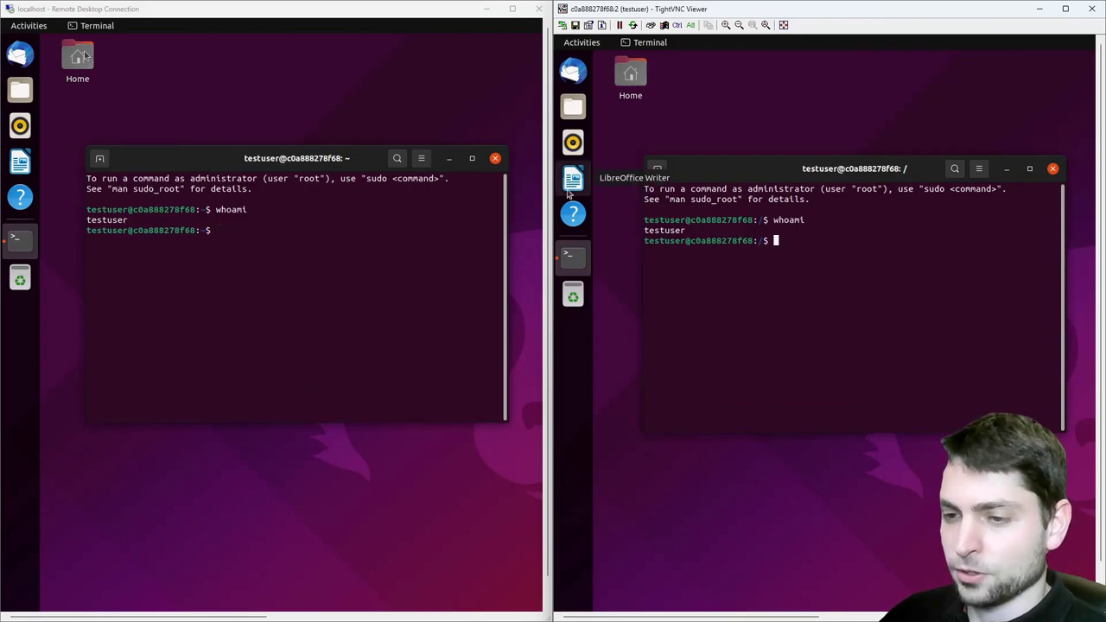
key("Return")
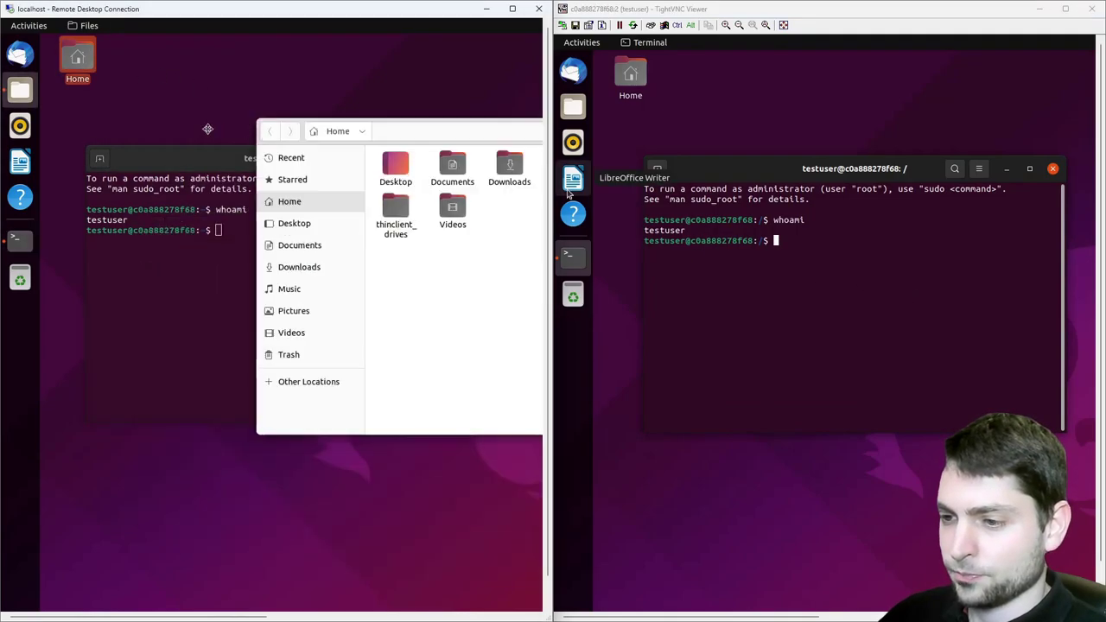
left_click_drag(309, 137, 208, 199)
double_click(630, 76)
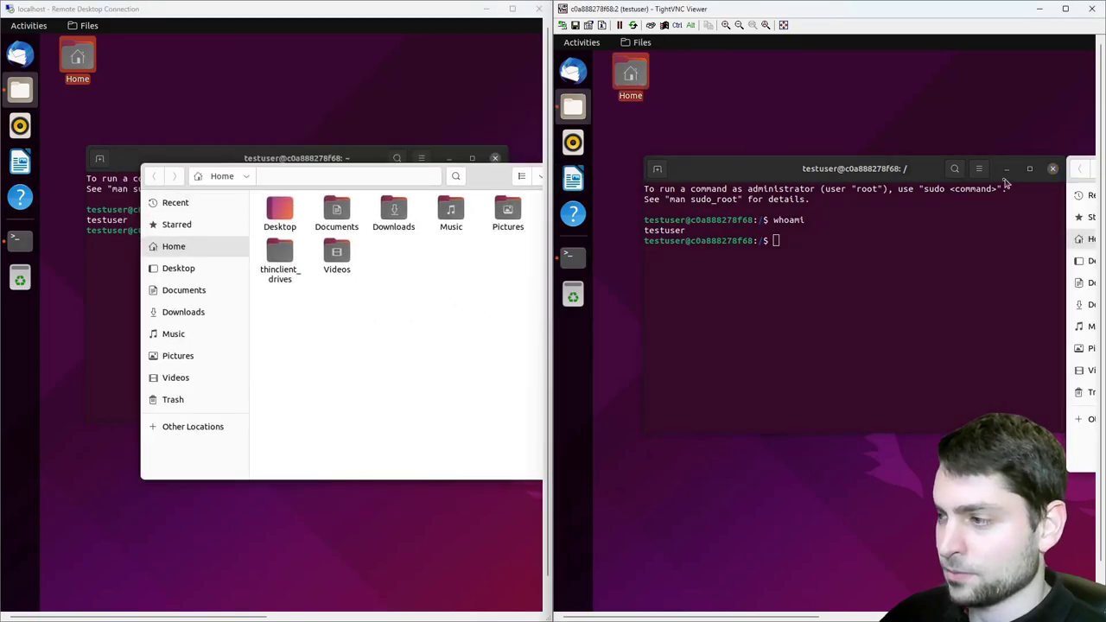
left_click_drag(644, 200, 854, 70)
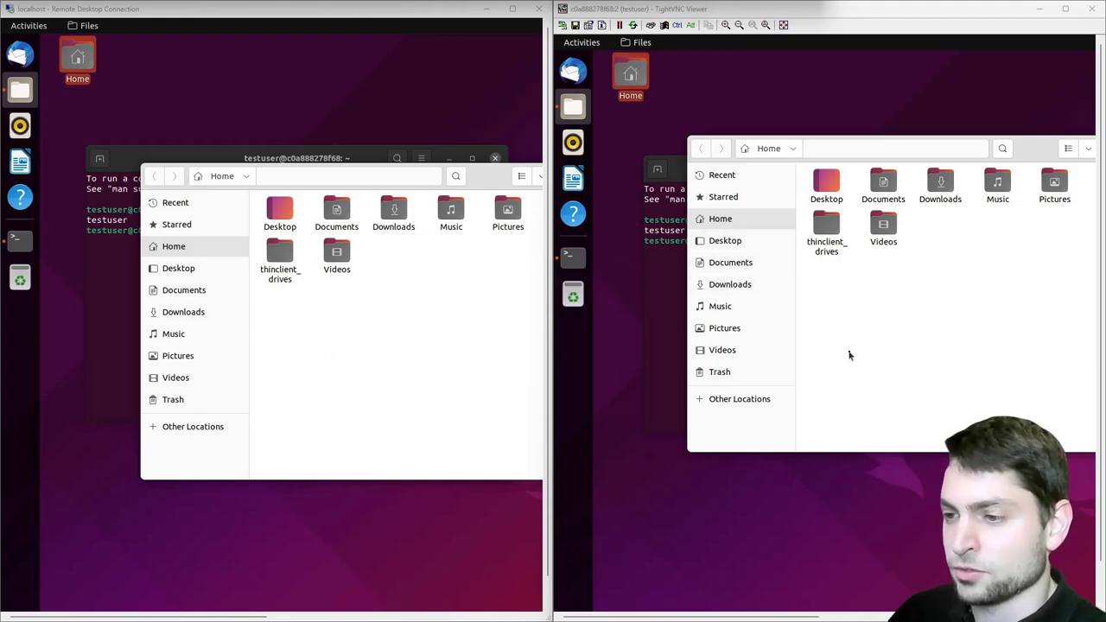
mouse_move(1024, 154)
left_mouse_down()
mouse_move(993, 173)
mouse_move(1020, 160)
left_mouse_up()
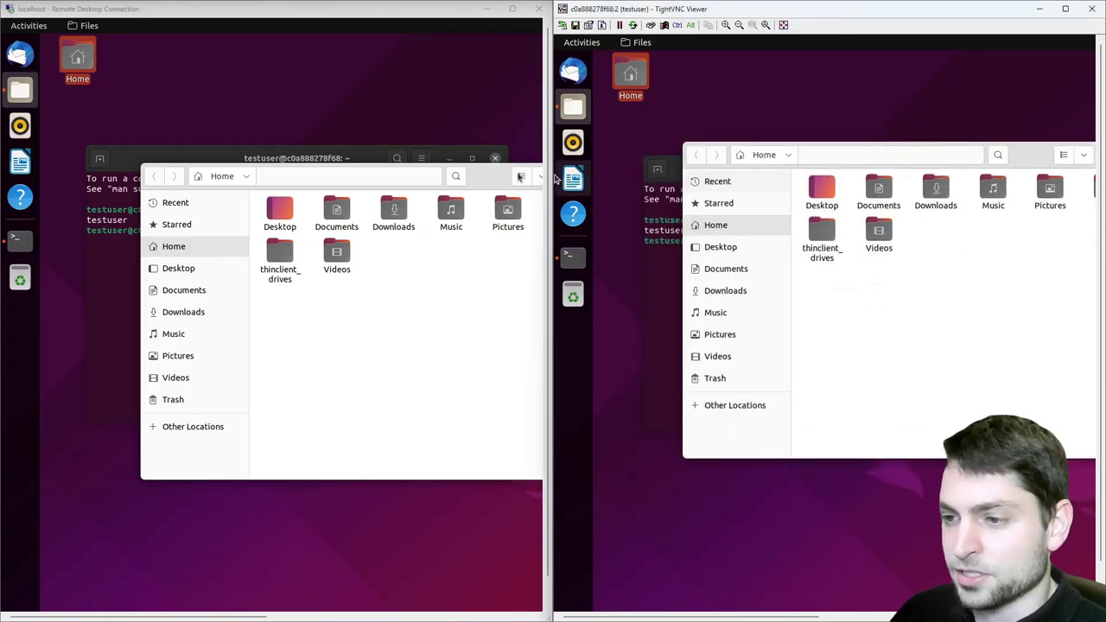
left_click_drag(484, 177, 387, 178)
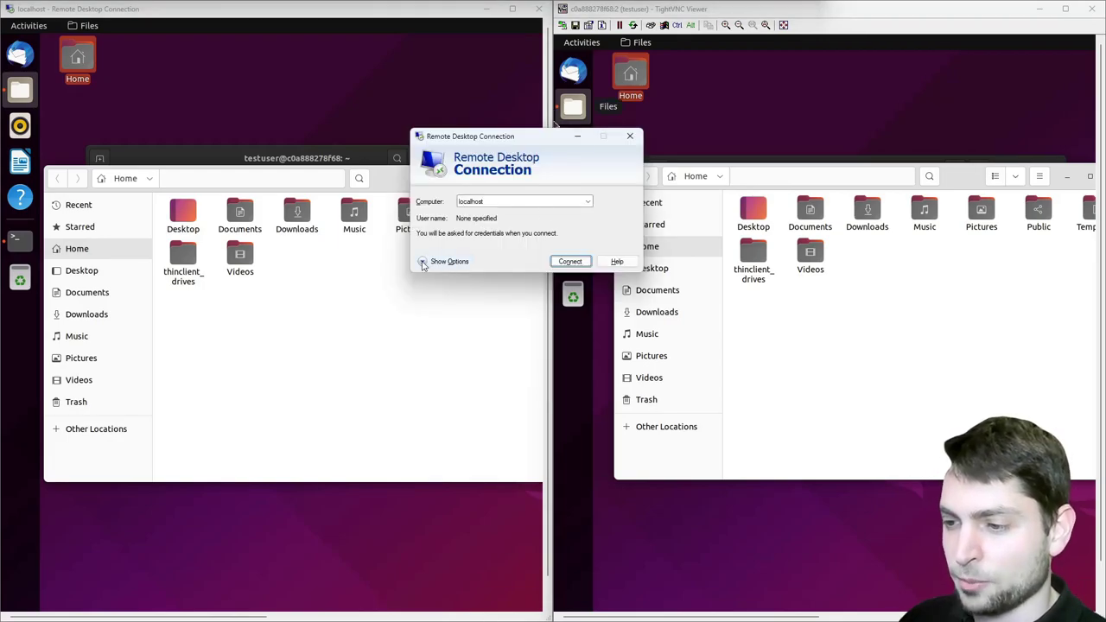
Expand the connection options and set Display colours to True Color (24 bit)
left_click(422, 263)
left_click(456, 197)
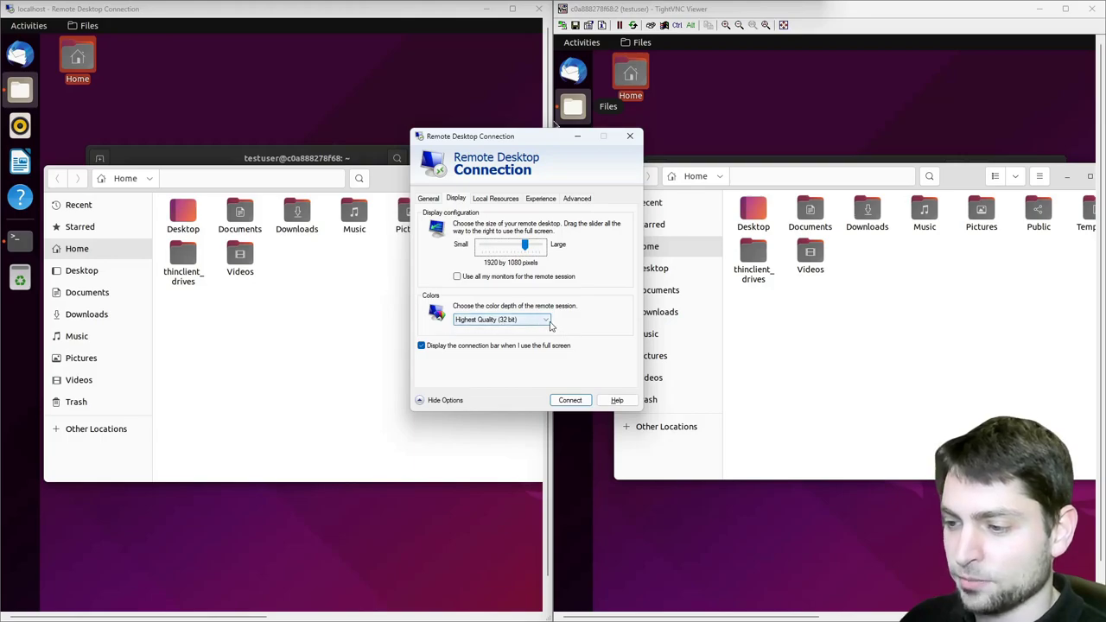
left_click(546, 321)
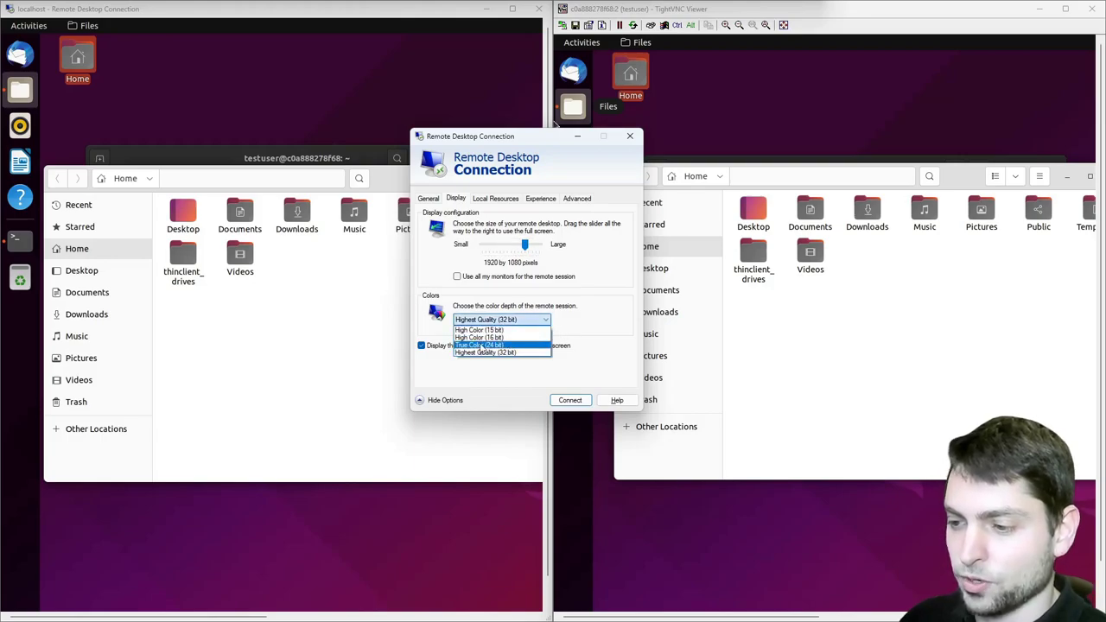
left_click(509, 345)
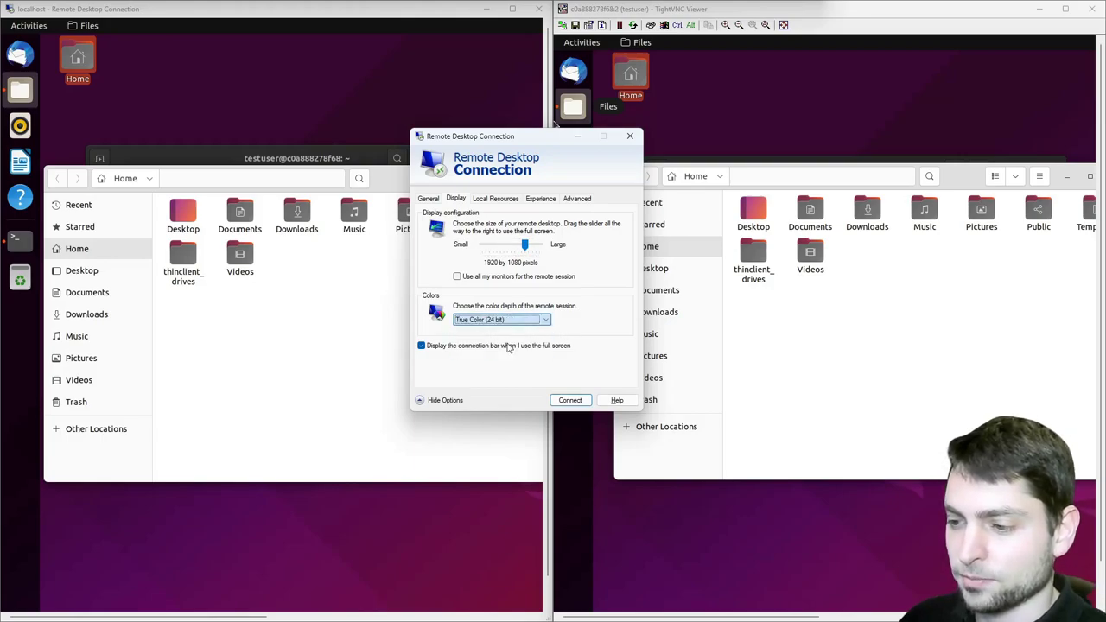
Choose Modem (56 kbps), disable persistent bitmap caching, then connect and accept the certificate
left_click(541, 198)
left_click(603, 238)
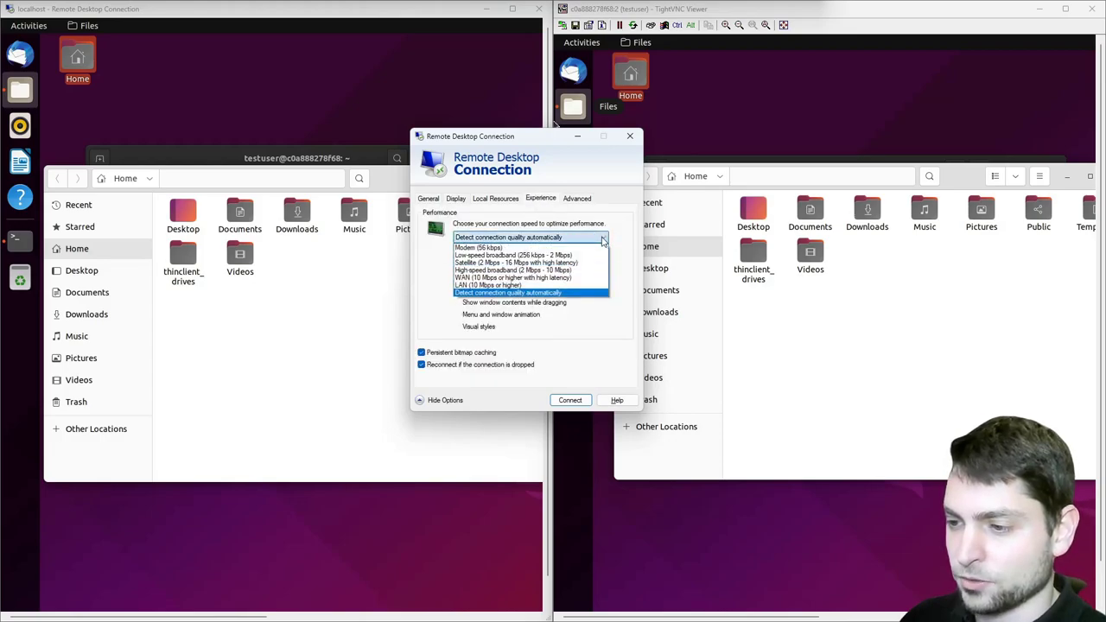
left_click(543, 249)
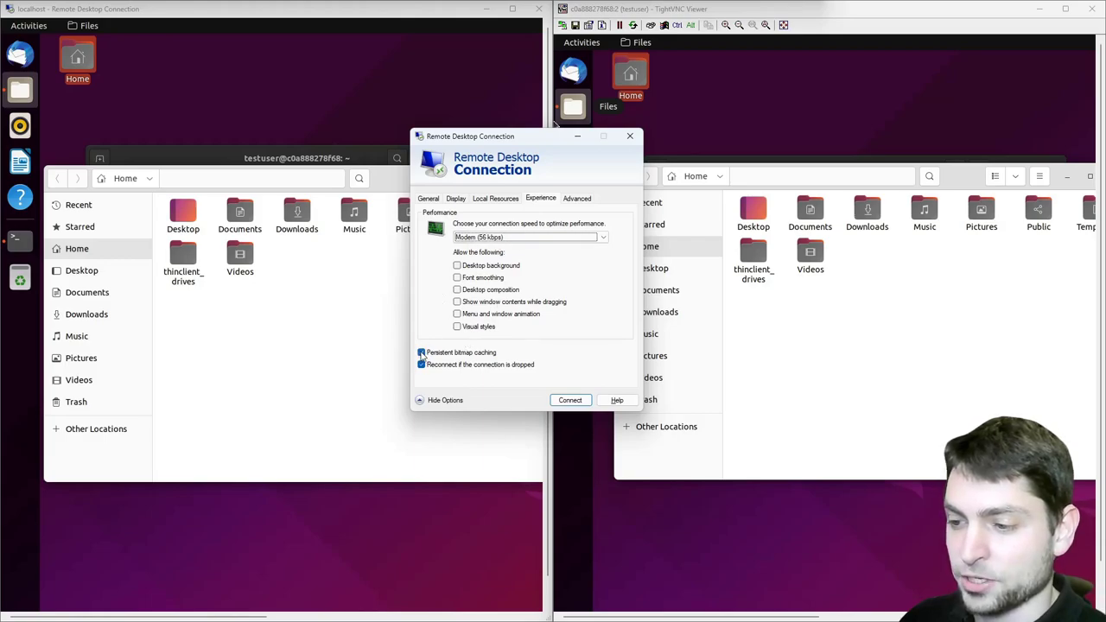
left_click(422, 353)
left_click(569, 400)
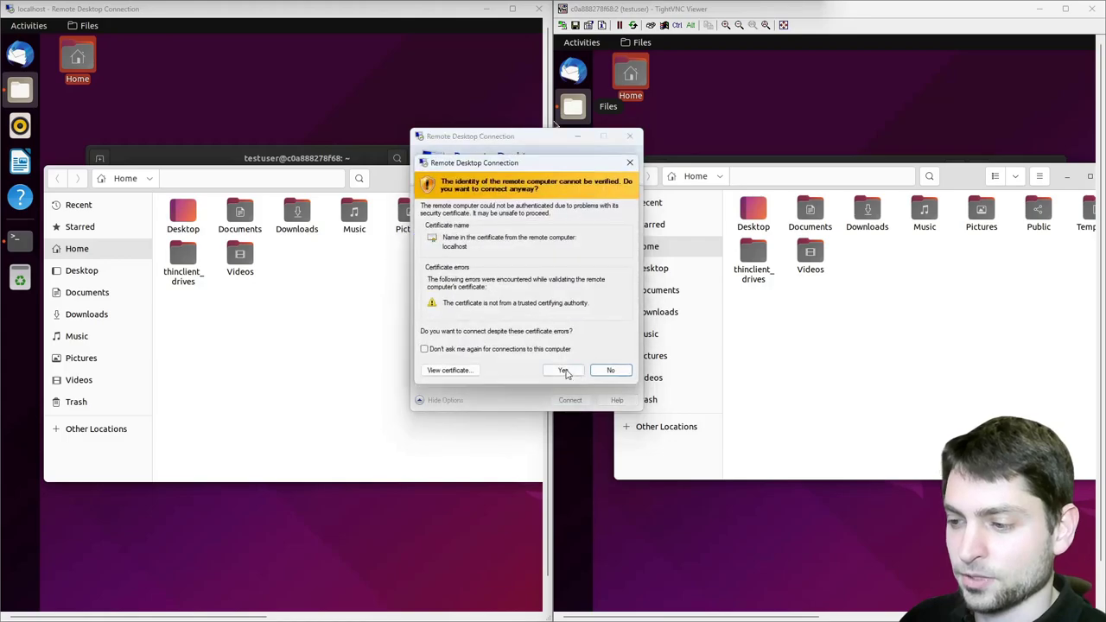
left_click(605, 369)
type("testuser")
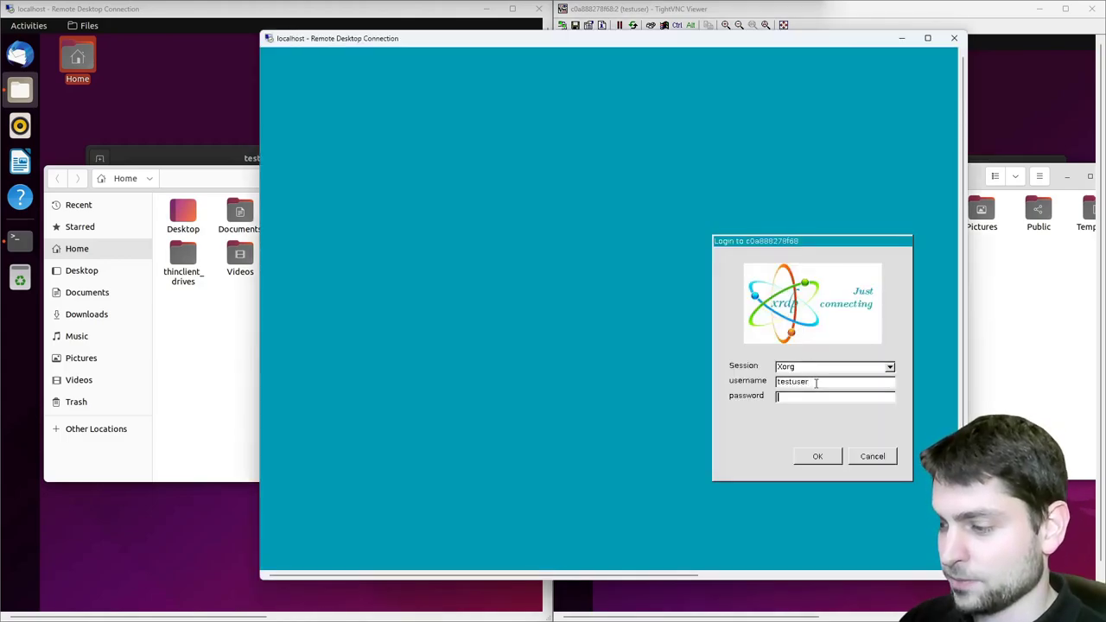
type("tes")
Log in at xrdp, snap the RDP window to the left half, and align both Files windows
left_click(817, 457)
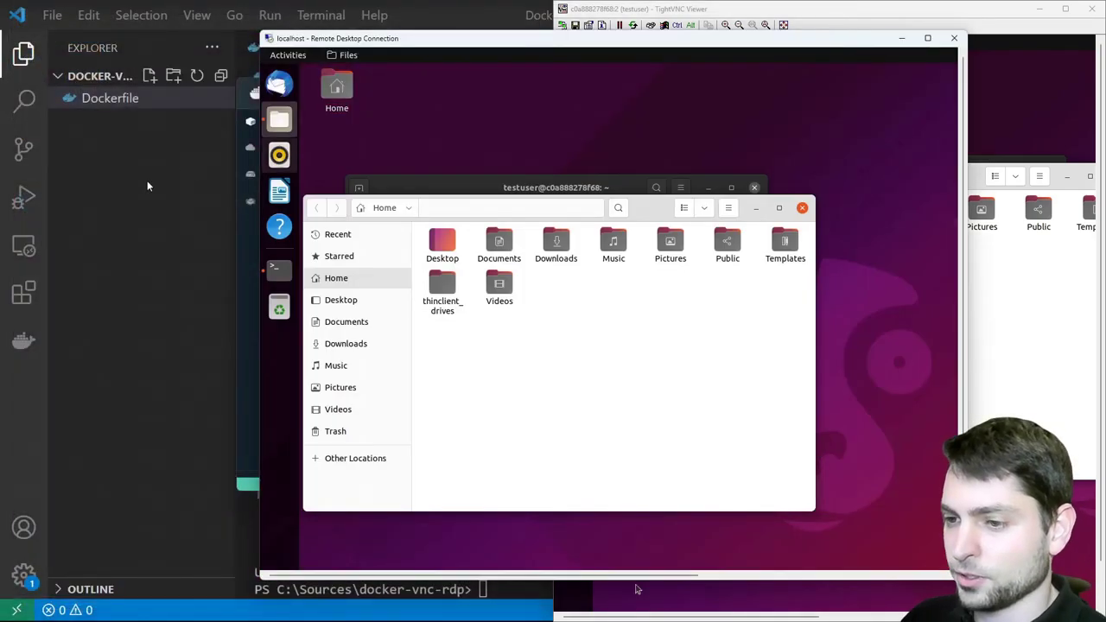
key("super+Left")
key("super+Left")
key("super+Left")
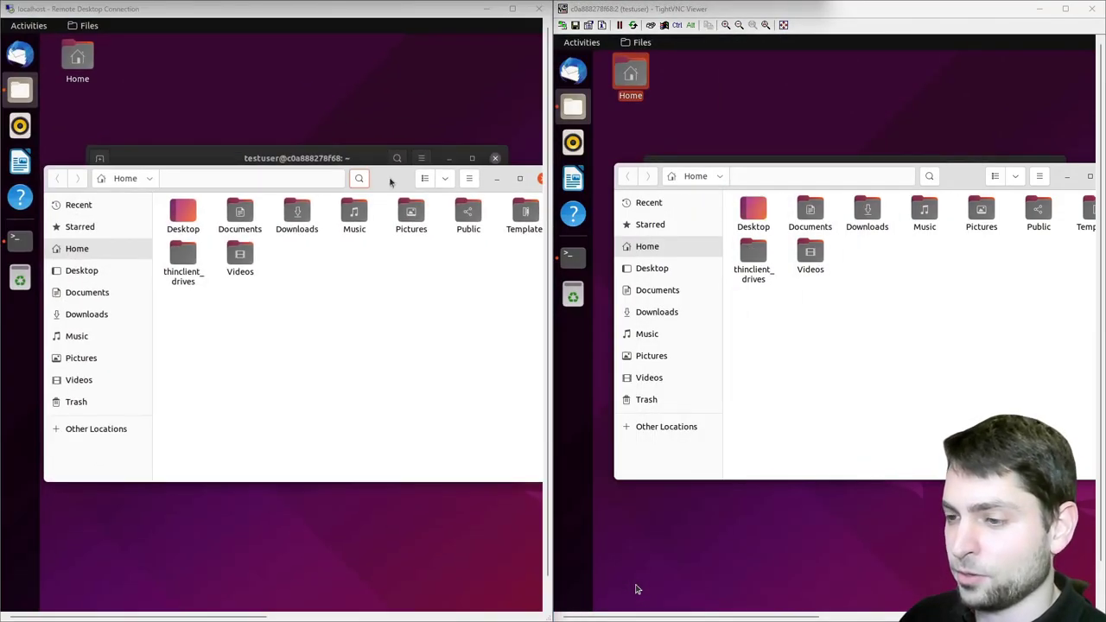
left_click_drag(384, 179, 432, 200)
left_click_drag(963, 175, 915, 131)
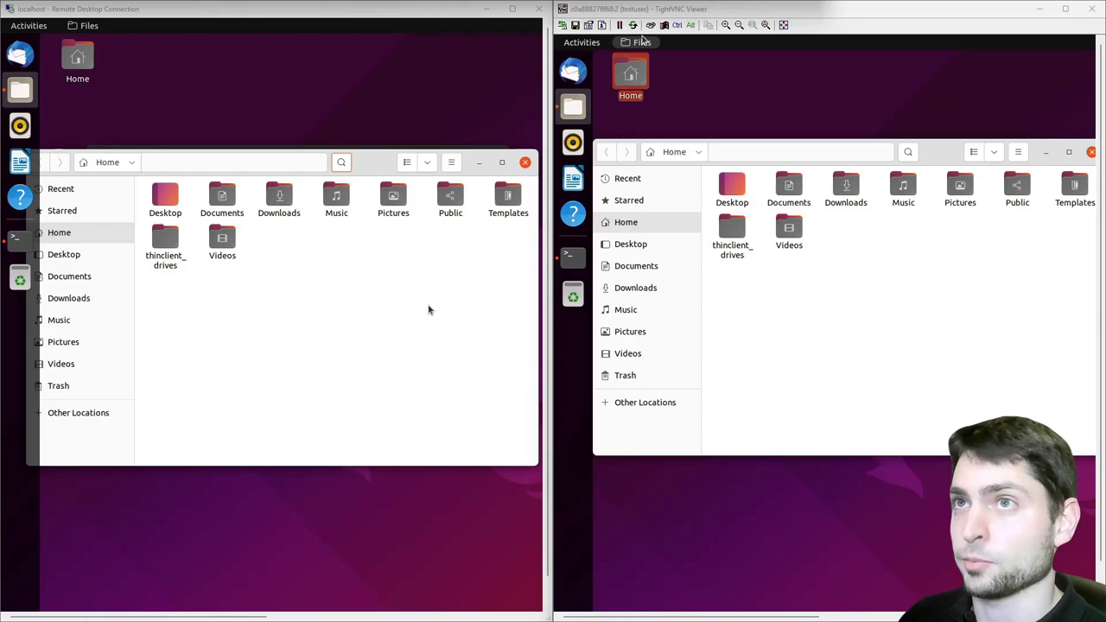
Reconnect, accept the certificate, and log in at xrdp choosing the Xvnc session type
left_click(587, 267)
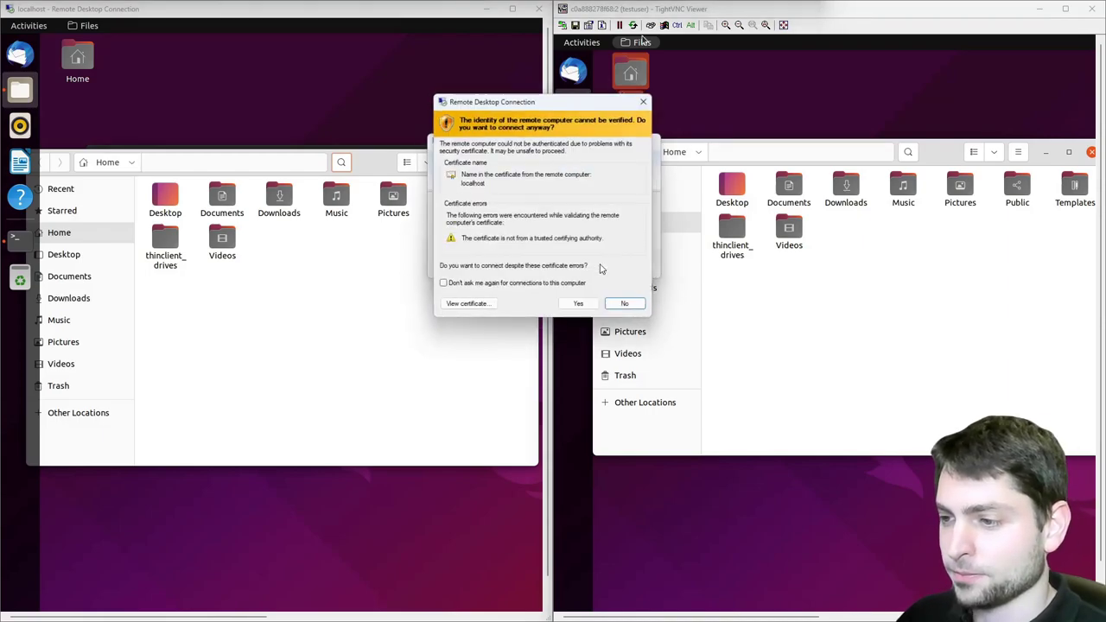
left_click(577, 301)
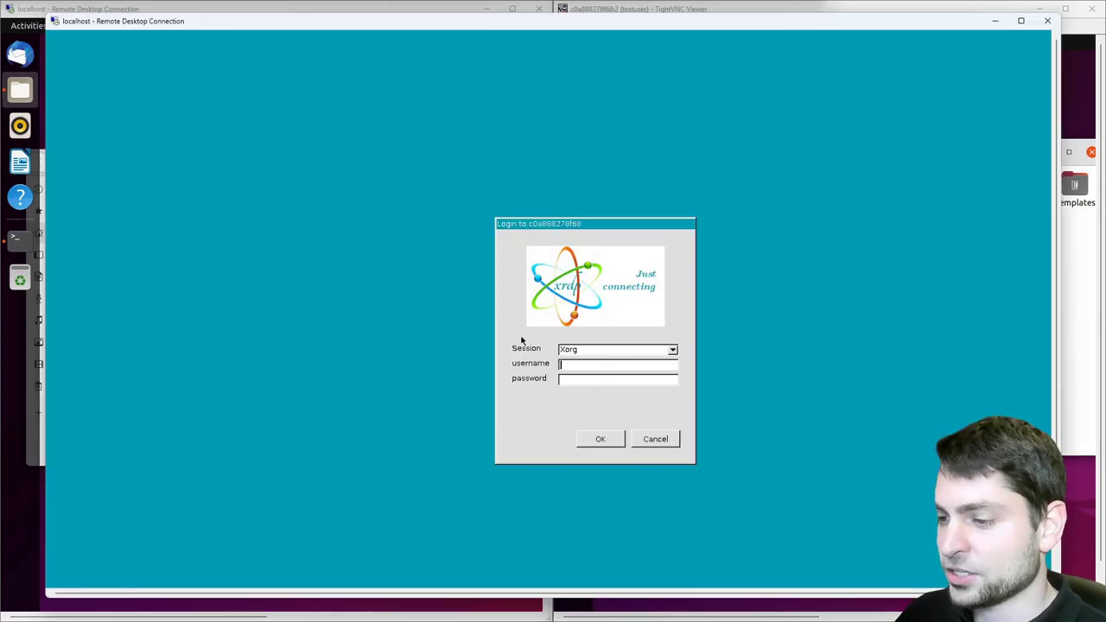
left_click(672, 350)
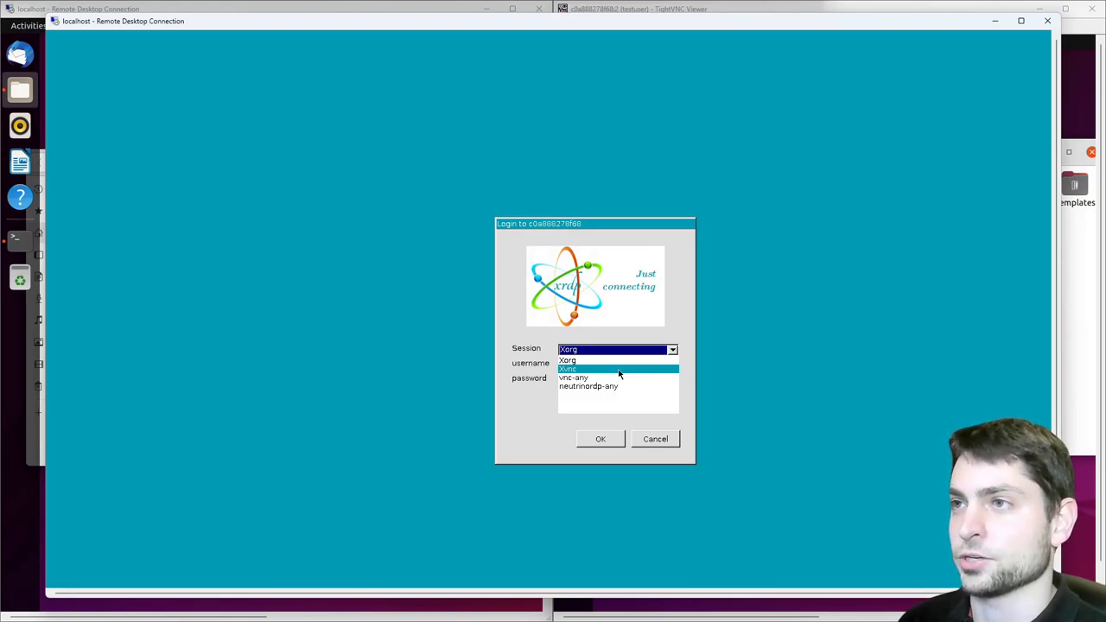
left_click(618, 373)
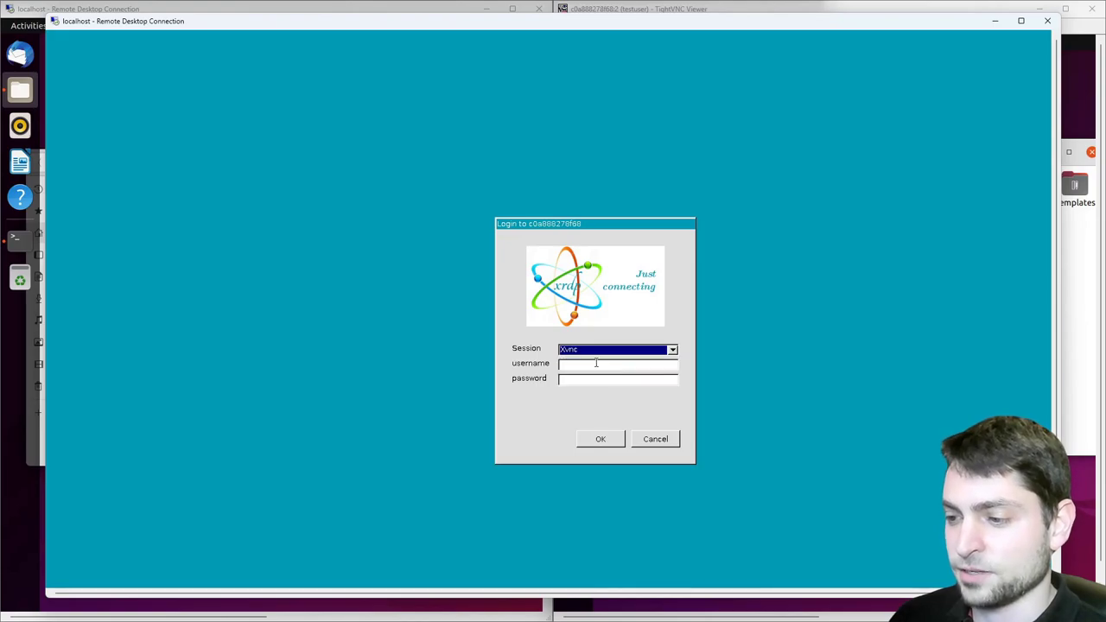
left_click(596, 363)
type("testuser")
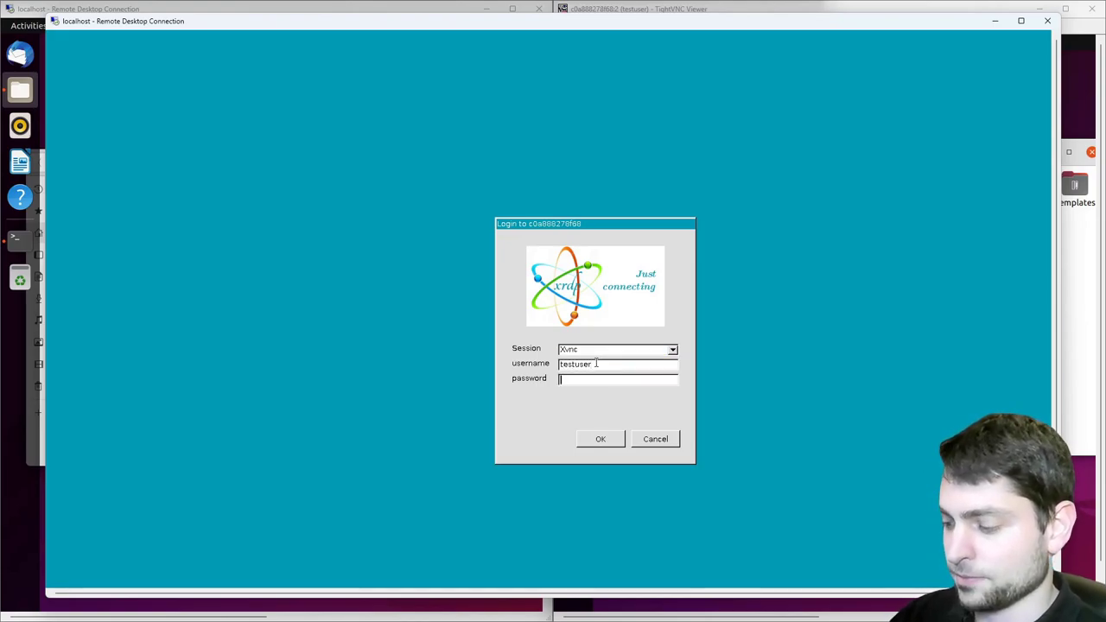
left_click(601, 438)
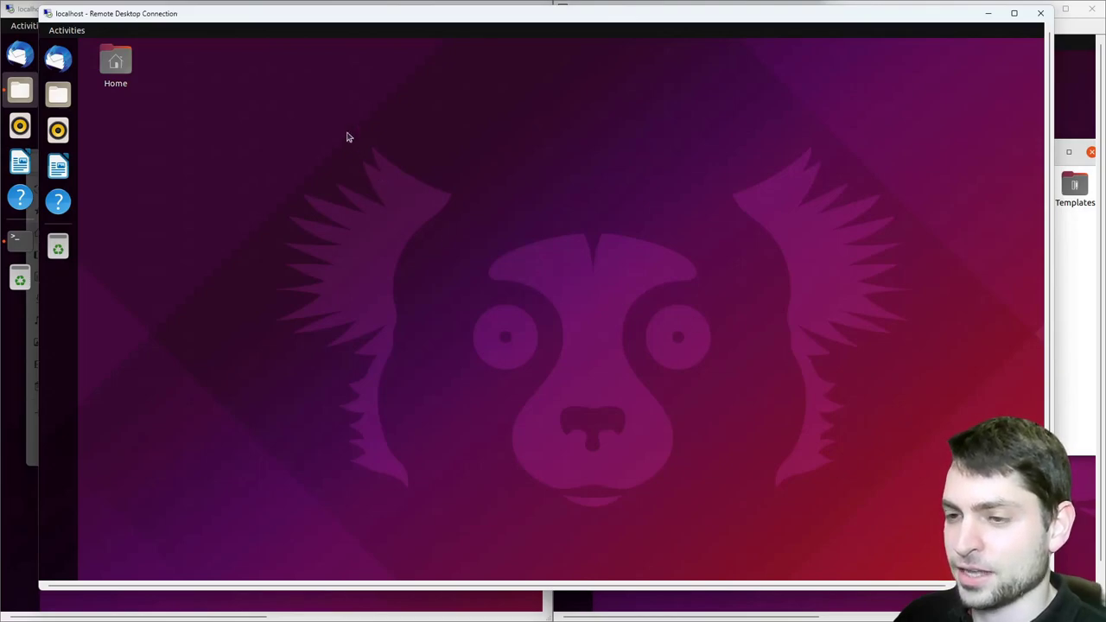
Move the new Xvnc Remote Desktop window right and down, below the other sessions
left_click_drag(226, 22, 425, 24)
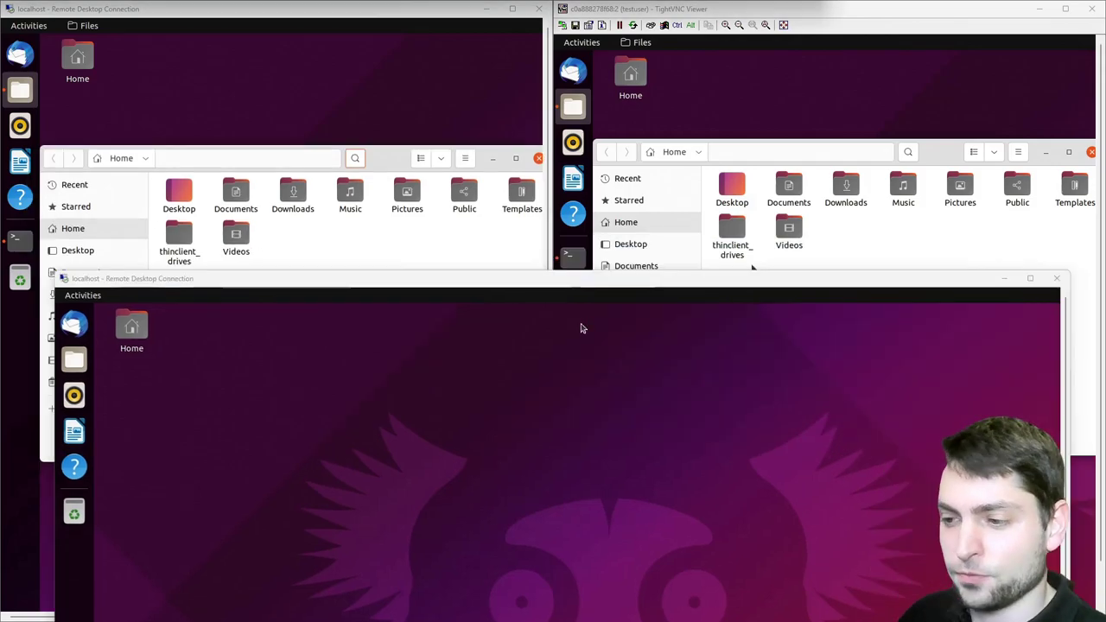
mouse_move(575, 291)
left_mouse_down()
mouse_move(563, 258)
mouse_move(578, 304)
left_mouse_up()
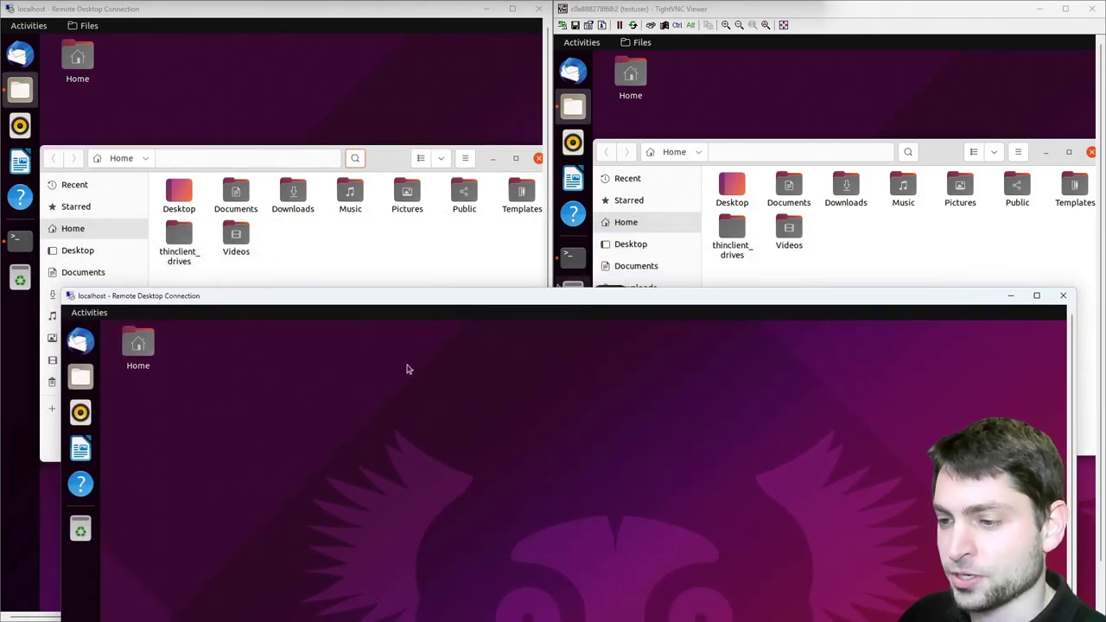
Snap the second remote desktop to the right half and reopen Files at Home in both sessions
left_click_drag(487, 300, 1101, 231)
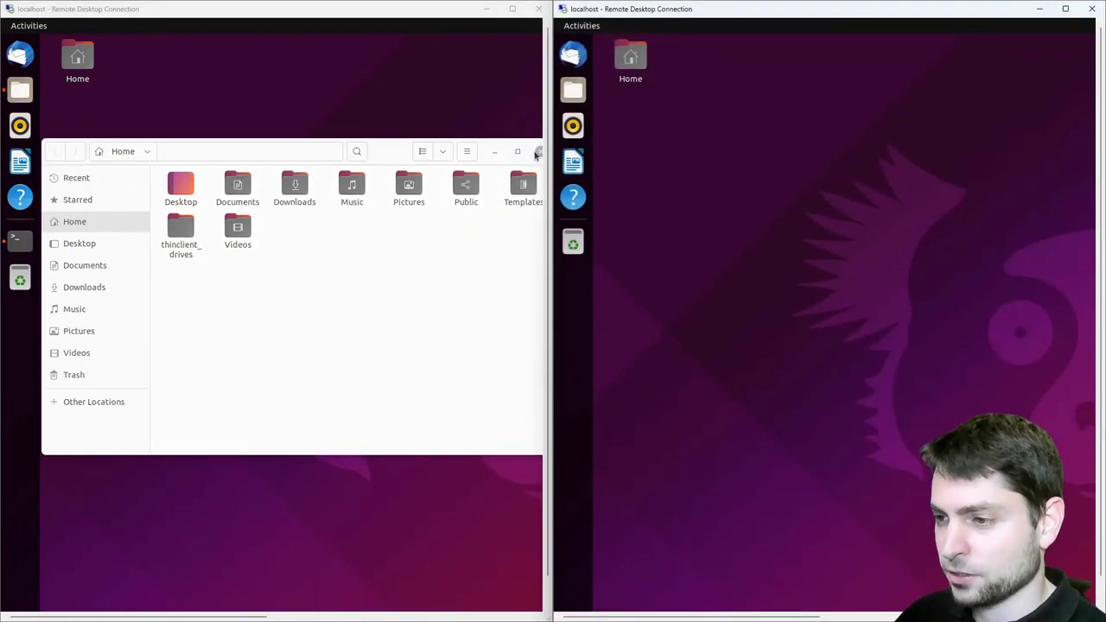
left_click(538, 158)
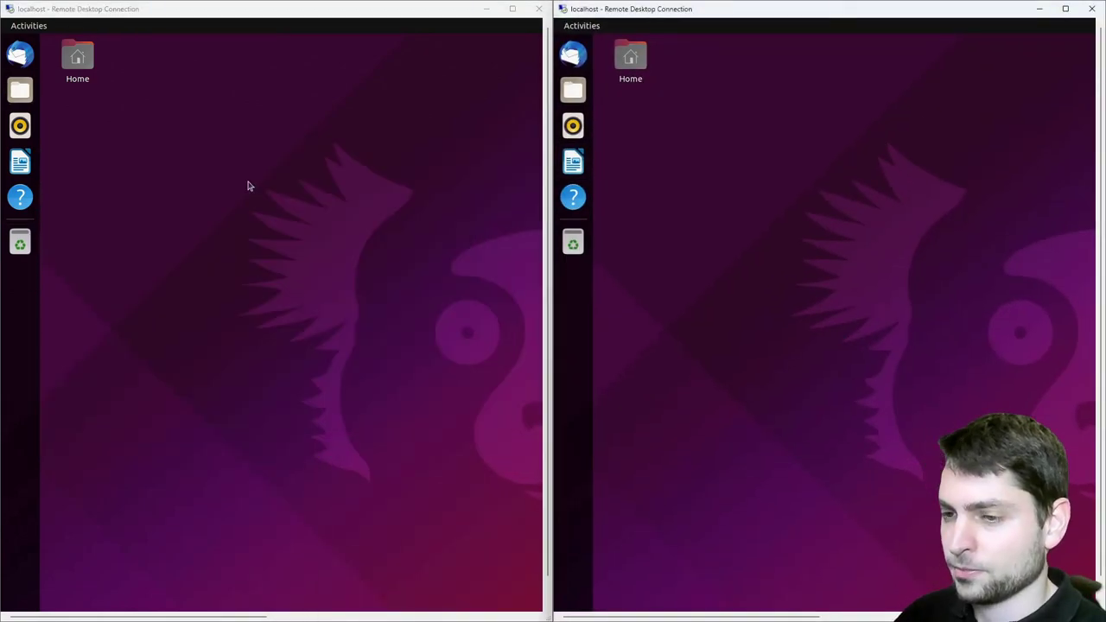
double_click(86, 56)
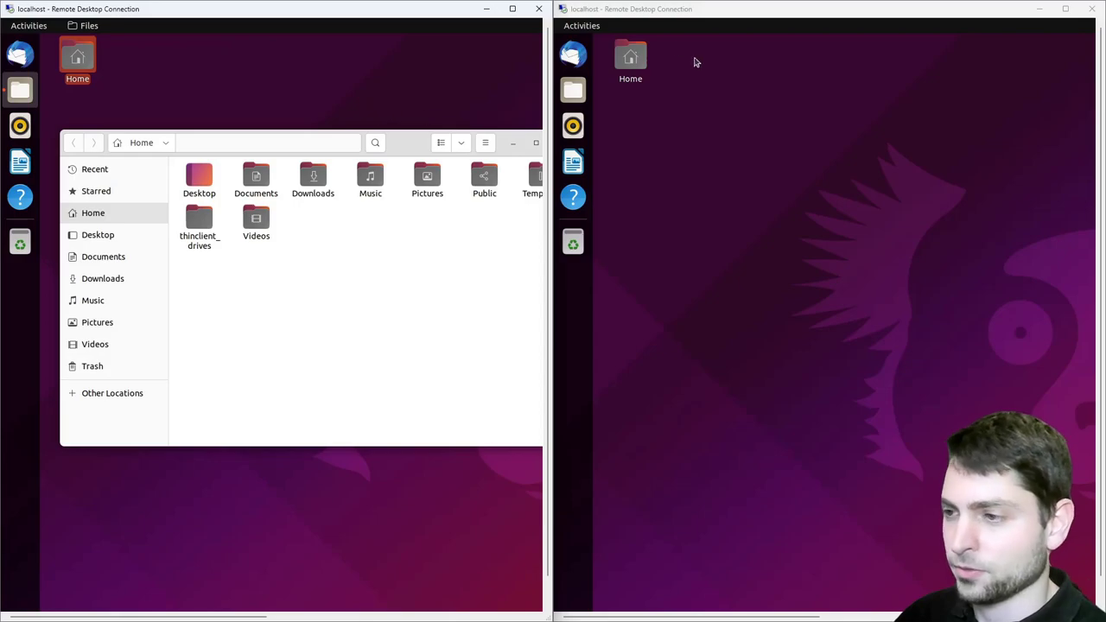
double_click(640, 58)
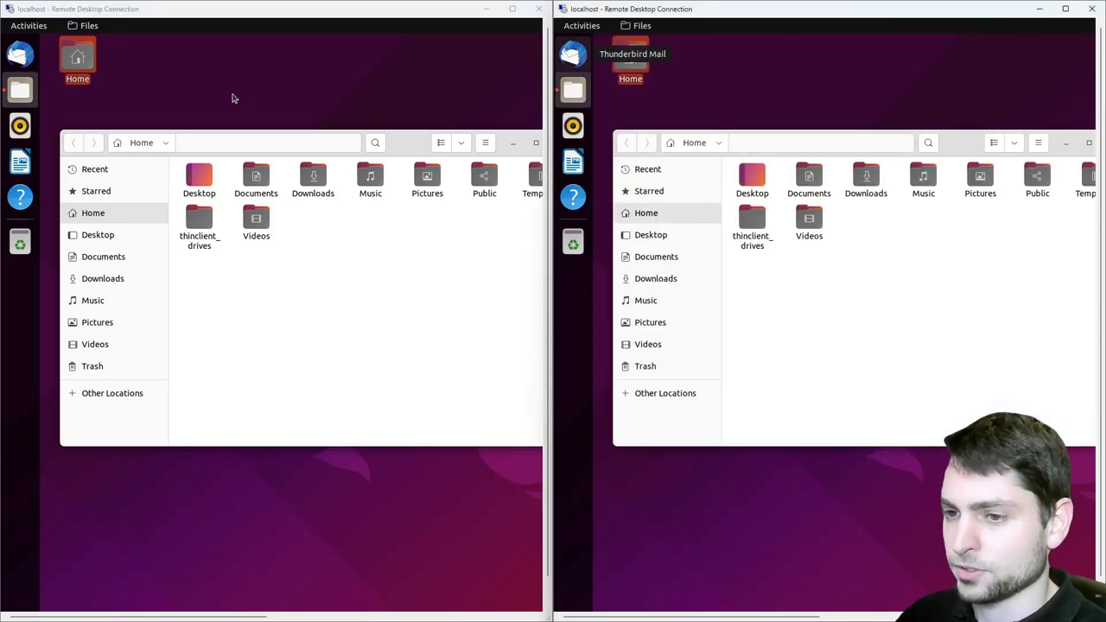
Line up the left and right sessions' Files windows at the same height
left_click_drag(410, 148, 321, 142)
left_click_drag(967, 145, 948, 114)
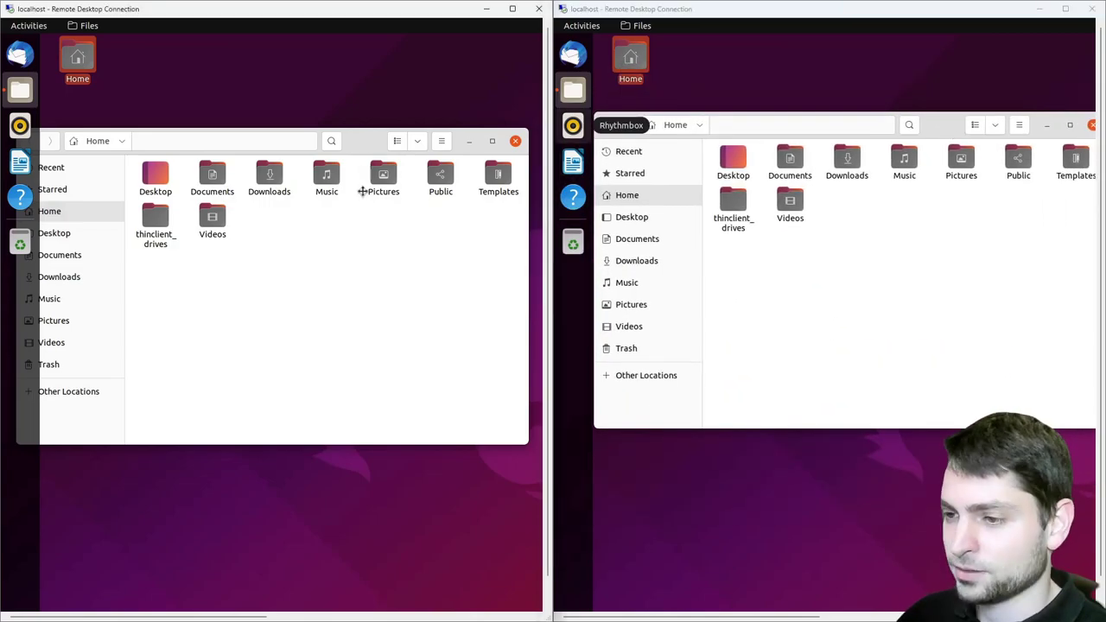
left_click_drag(363, 180, 385, 129)
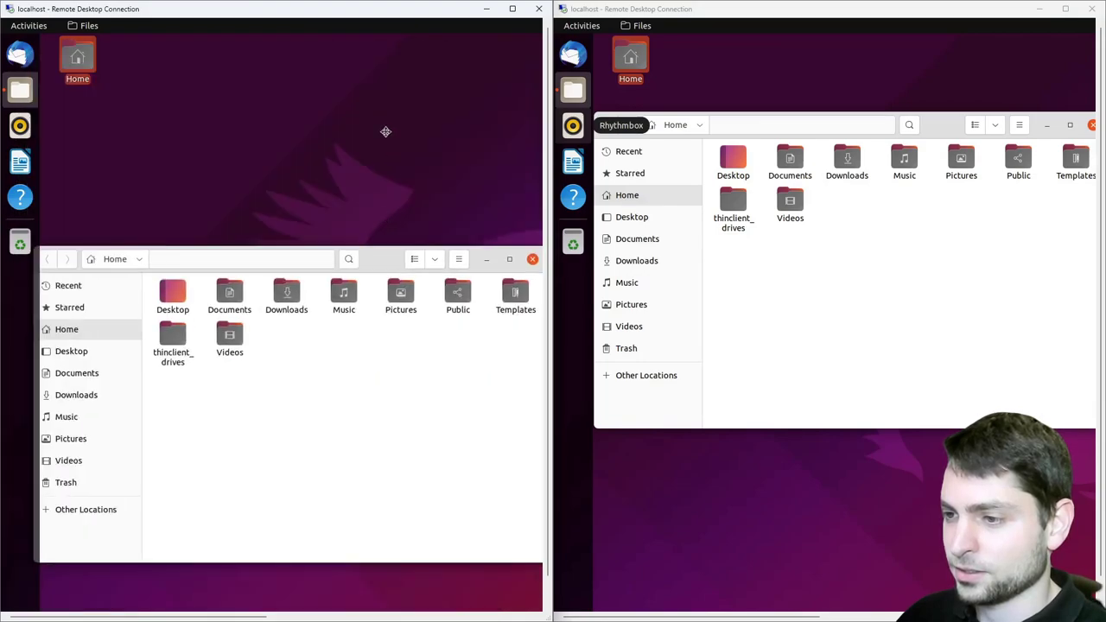
left_click_drag(950, 226, 946, 82)
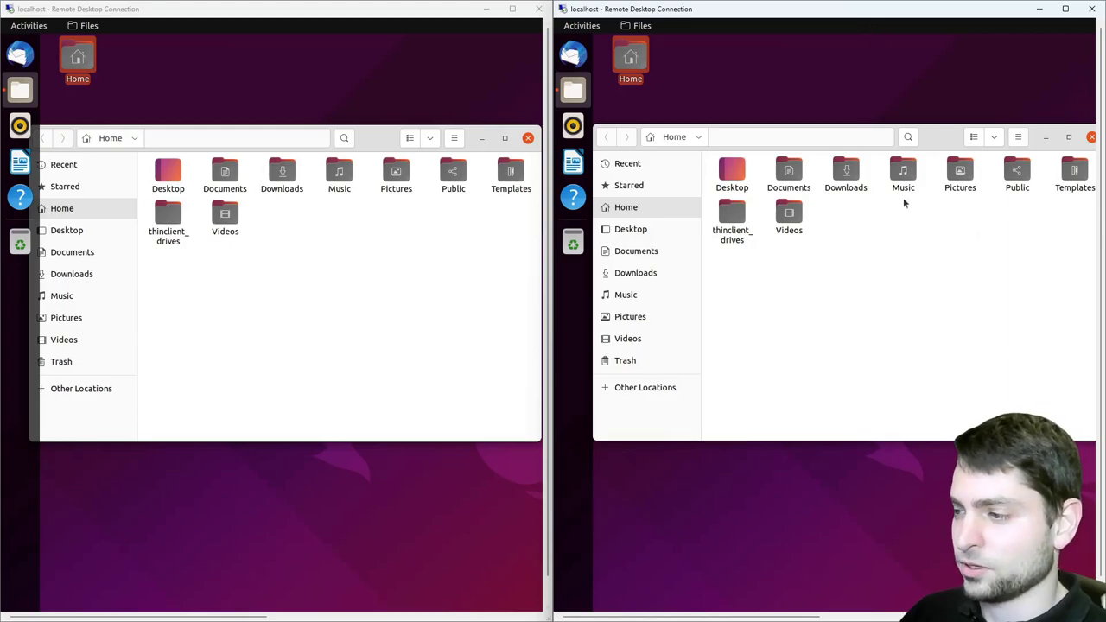
Snap the remote desktop to the left half, revealing TightVNC Viewer, and reposition its Files window
left_click_drag(888, 12, 1, 130)
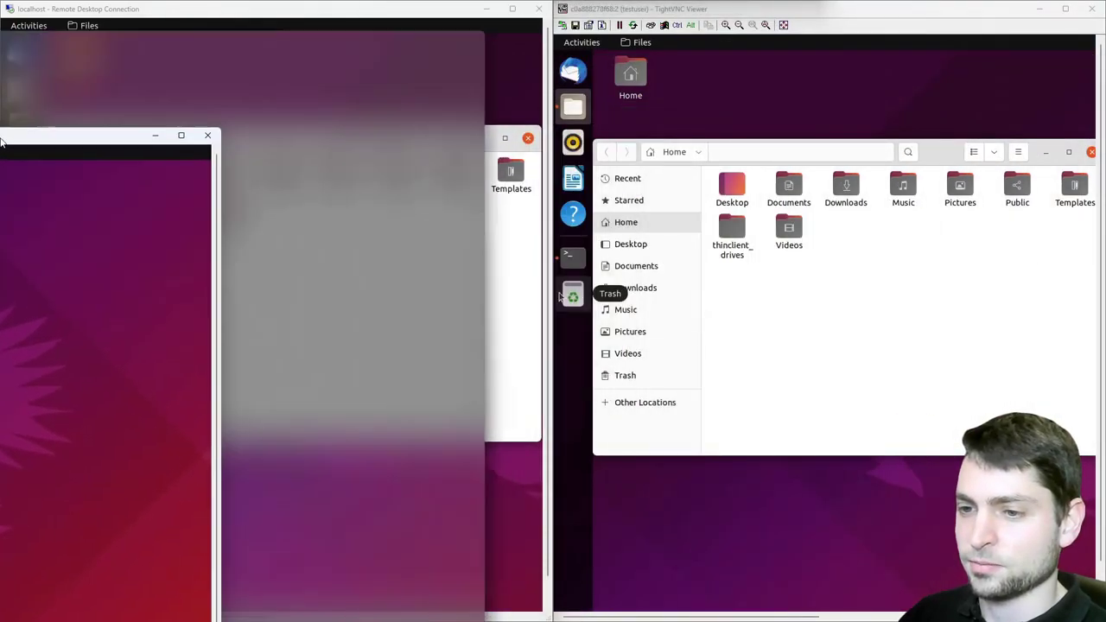
left_click_drag(814, 164, 935, 117)
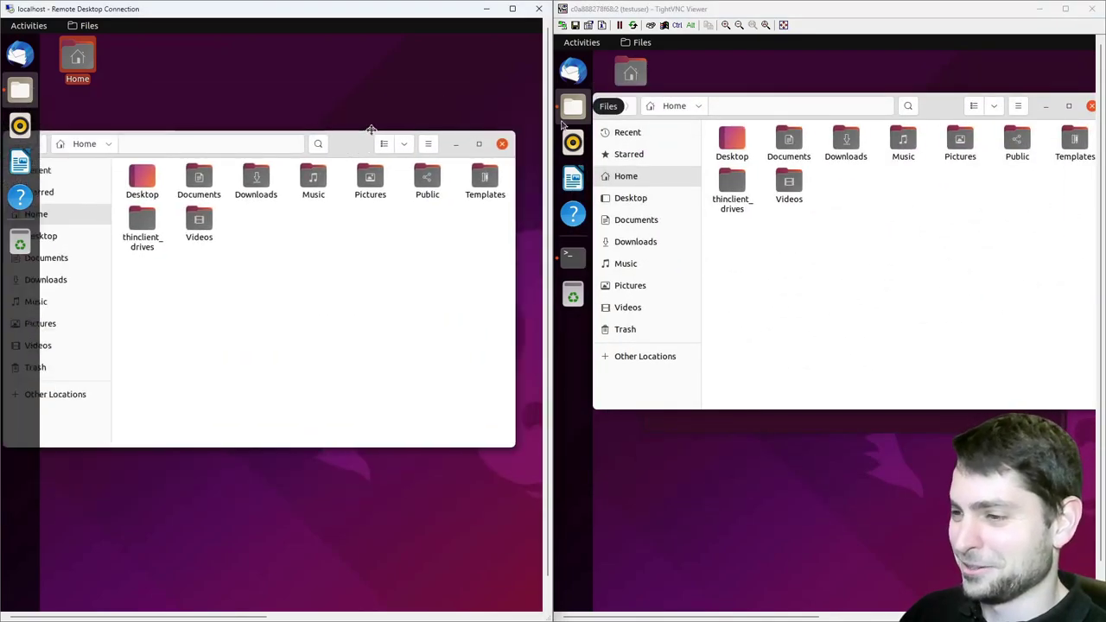
left_click_drag(953, 119, 928, 145)
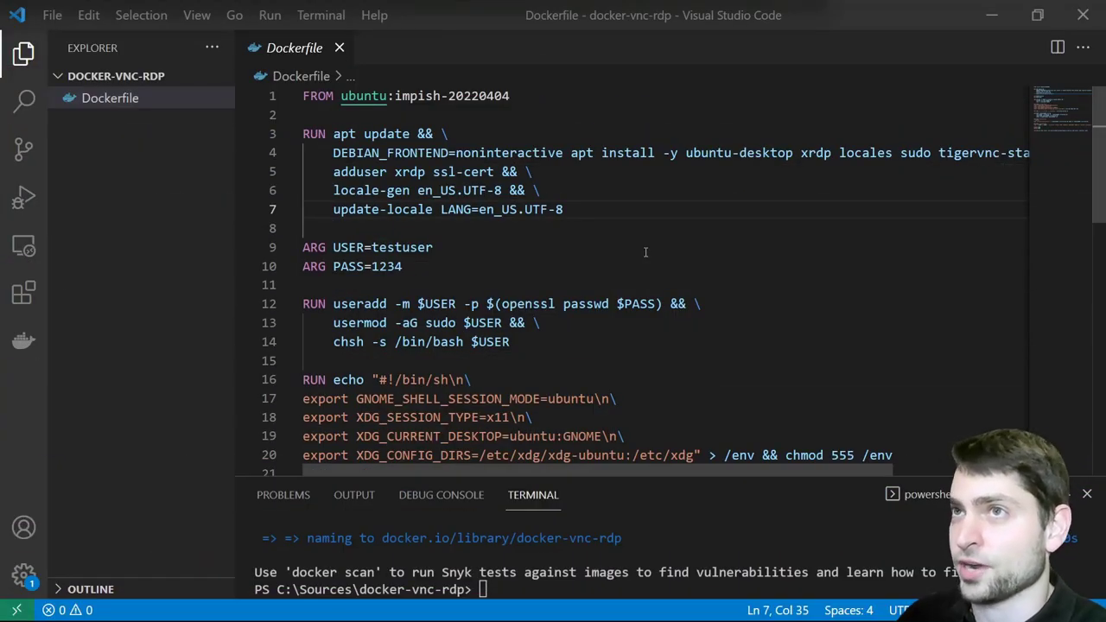
left_click(466, 134)
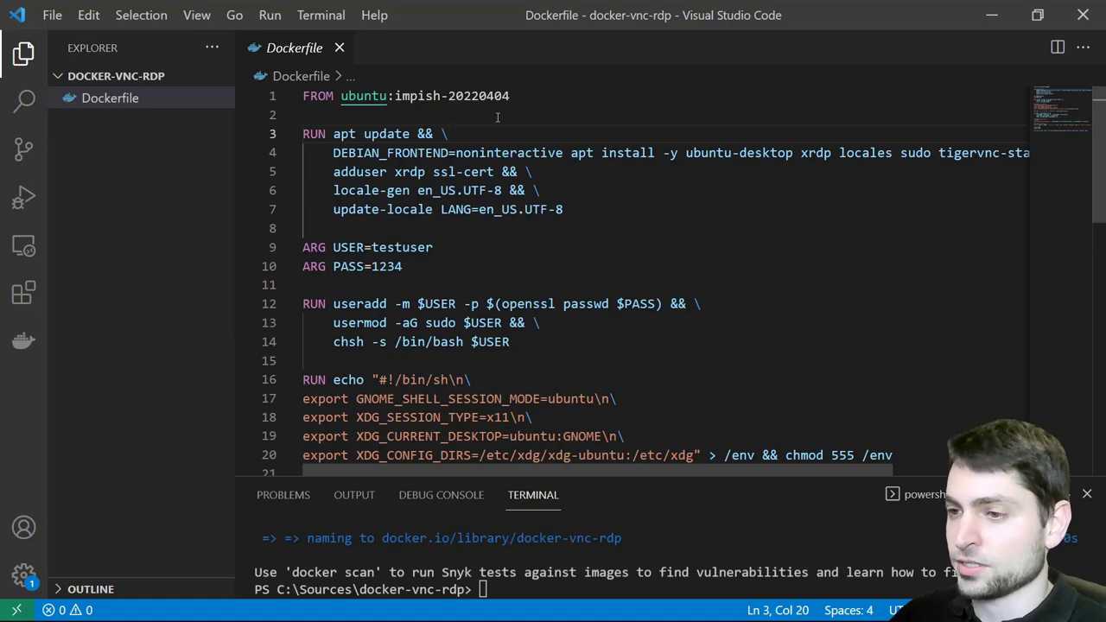
key("Up")
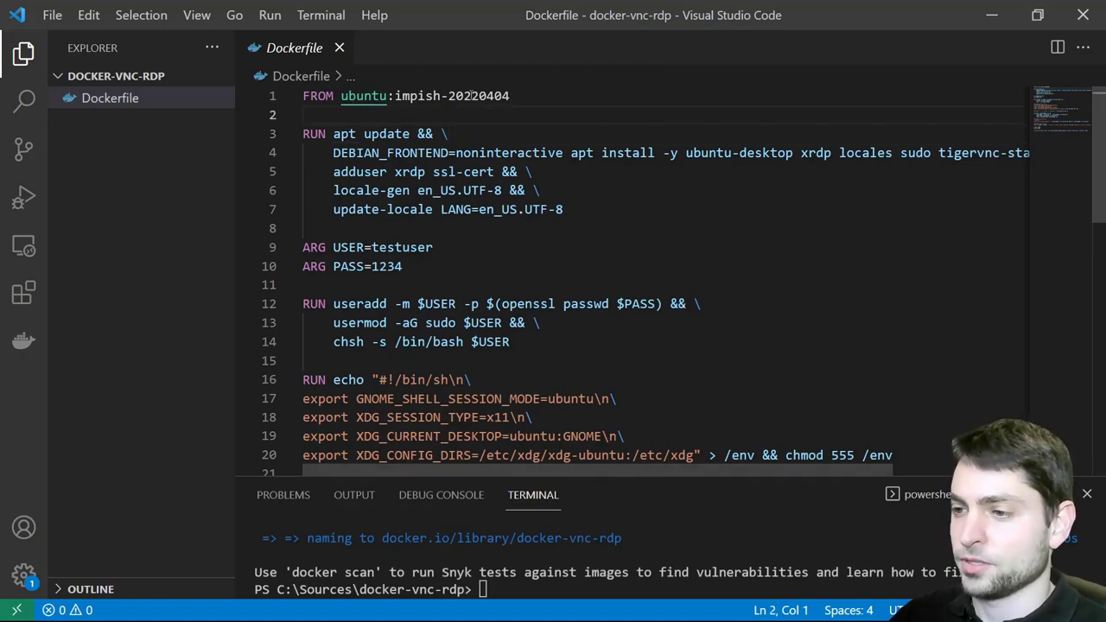
double_click(578, 97)
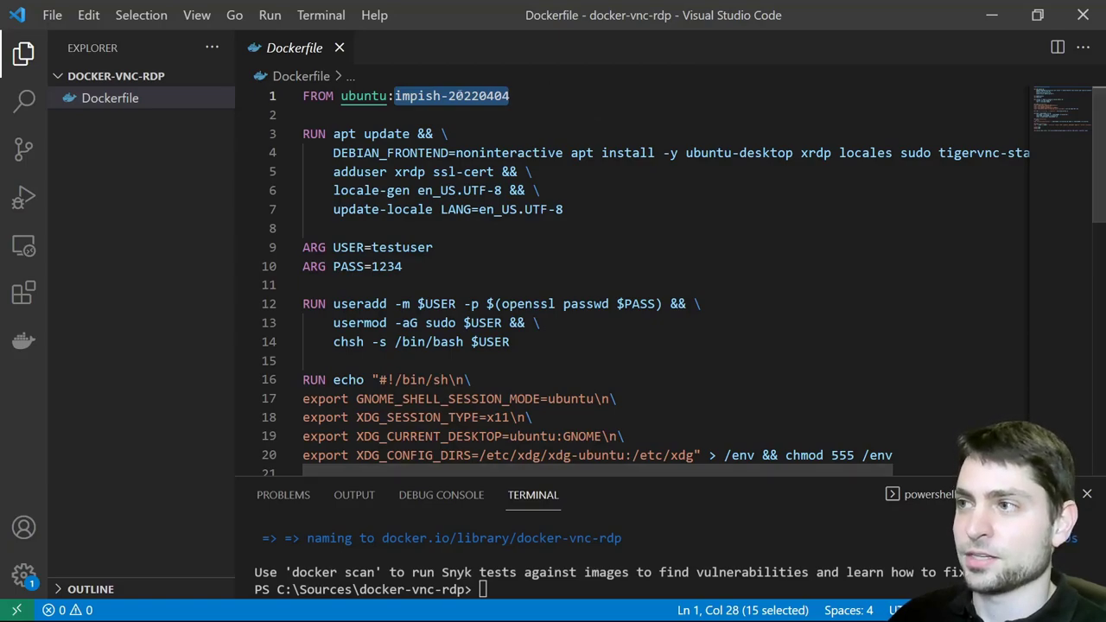
left_click(372, 114)
double_click(373, 134)
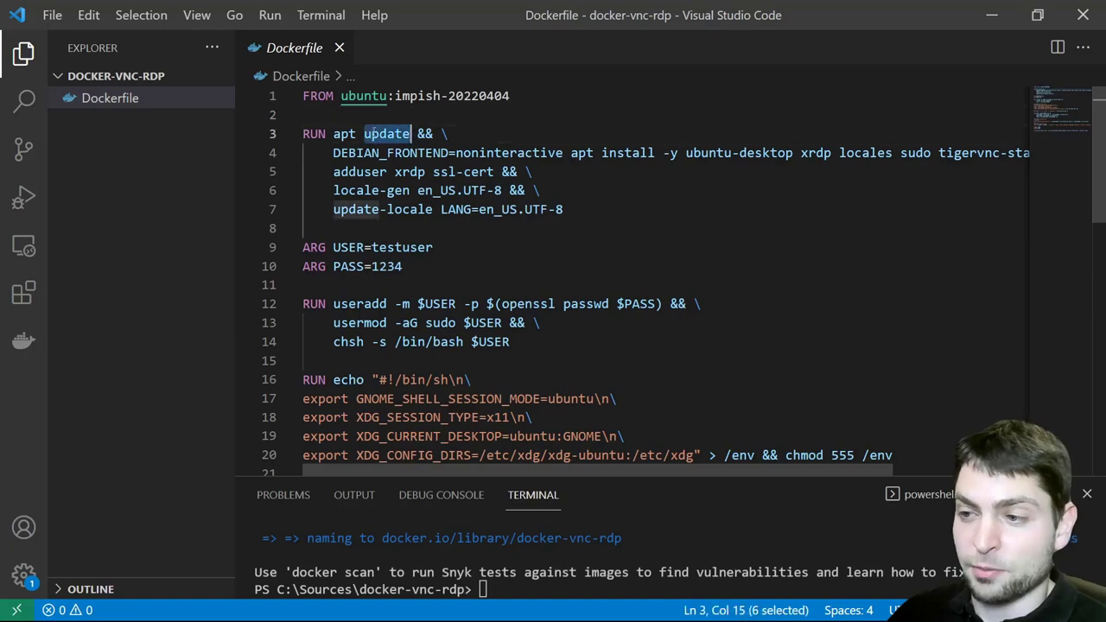
double_click(709, 153)
left_click_drag(747, 153, 791, 153)
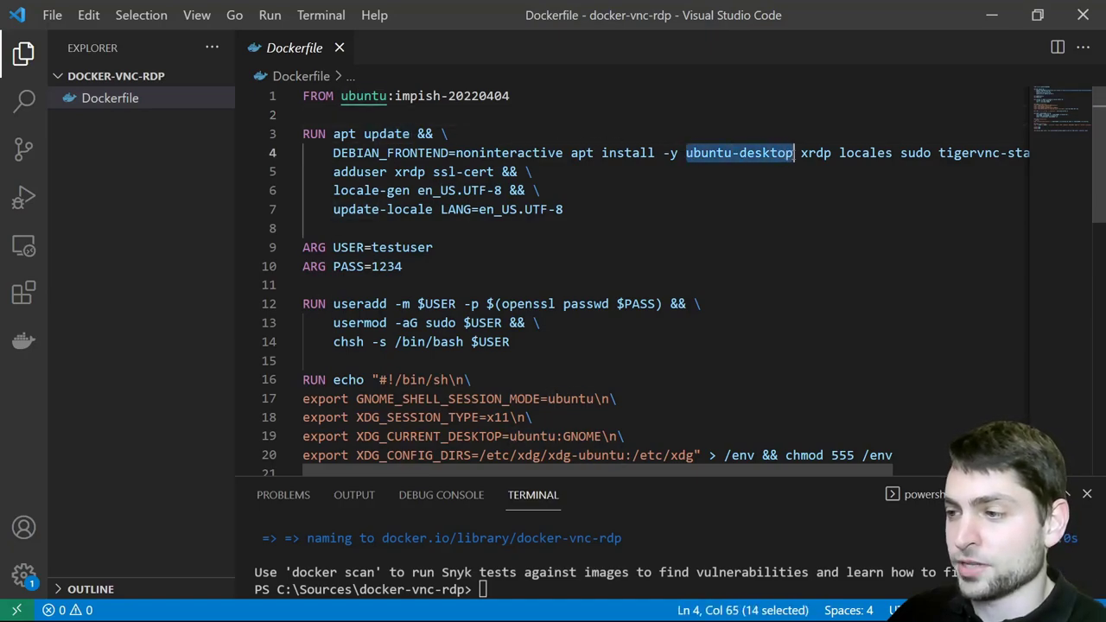
double_click(814, 153)
scroll(821, 468, "right", 3)
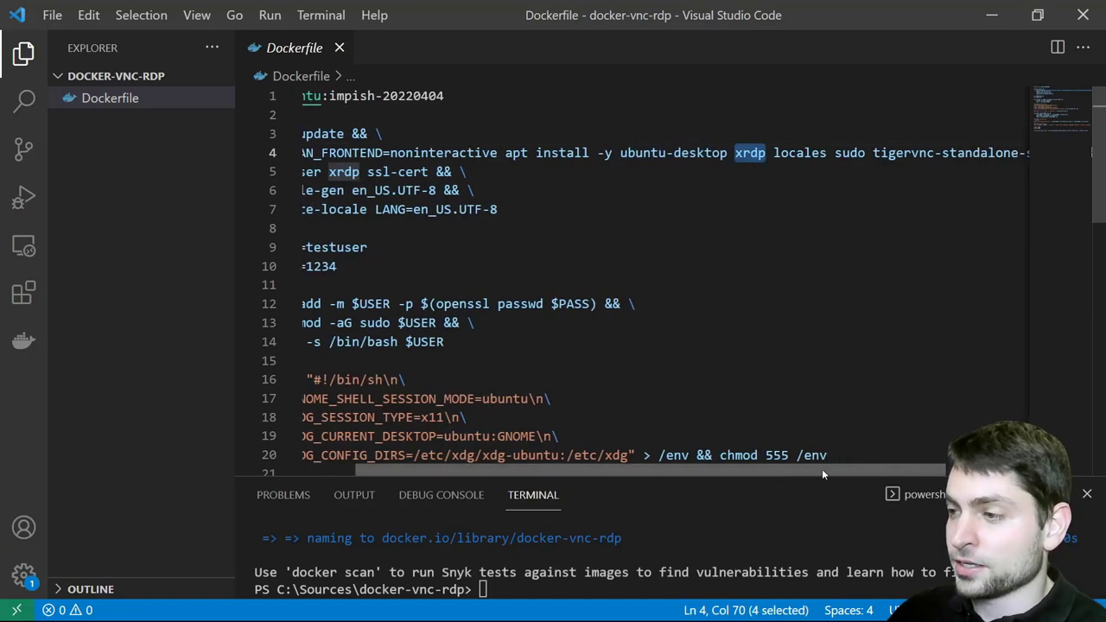
double_click(837, 152)
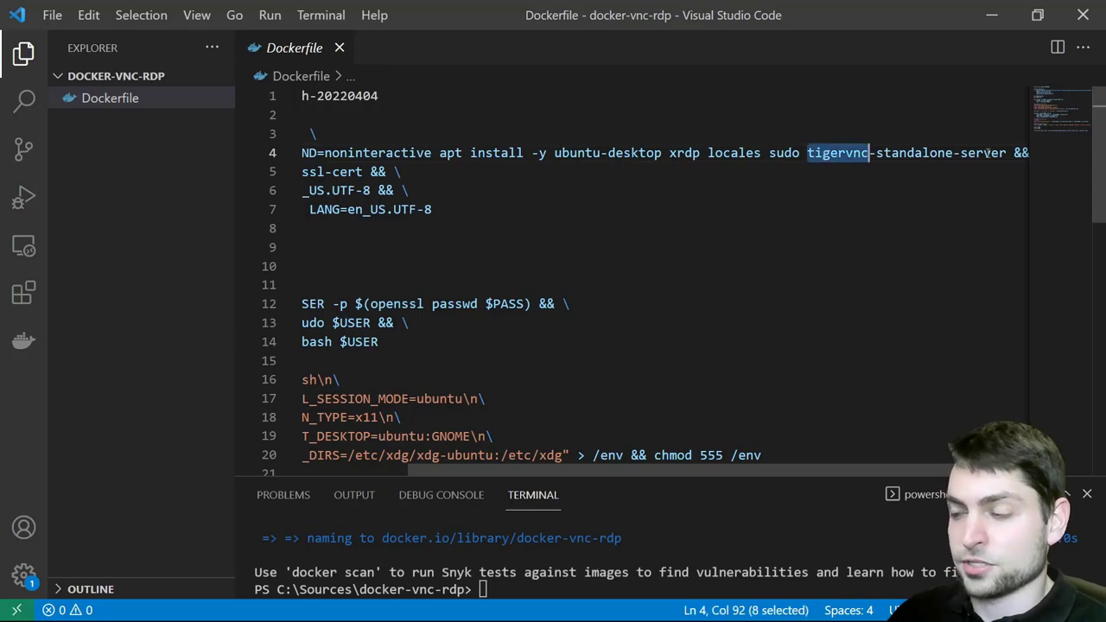
double_click(784, 153)
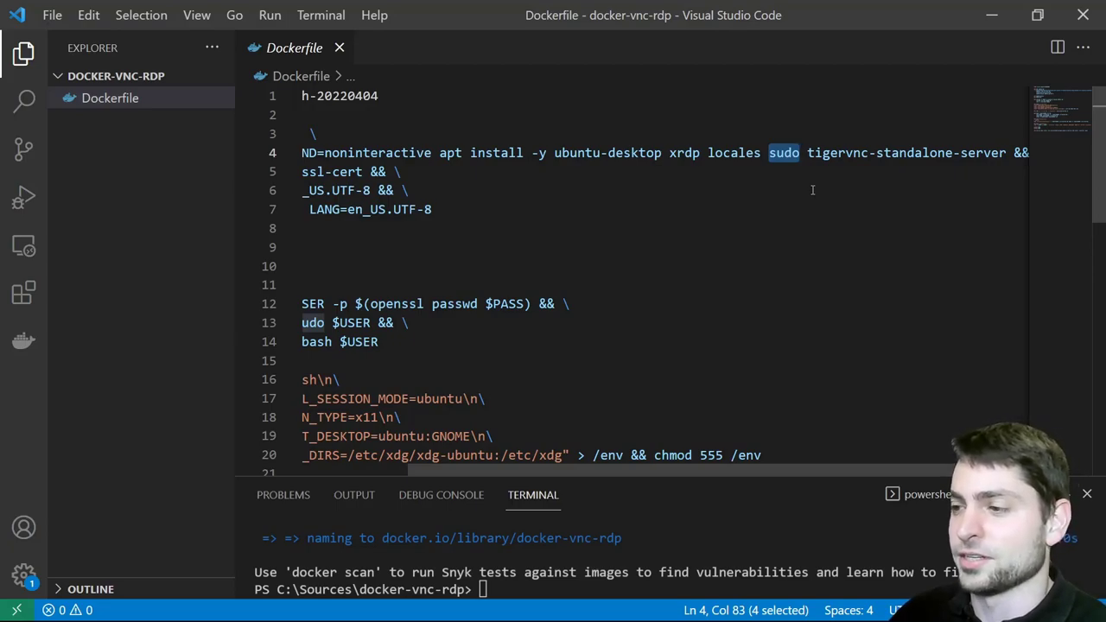
scroll(760, 173, "right", 1)
double_click(713, 153)
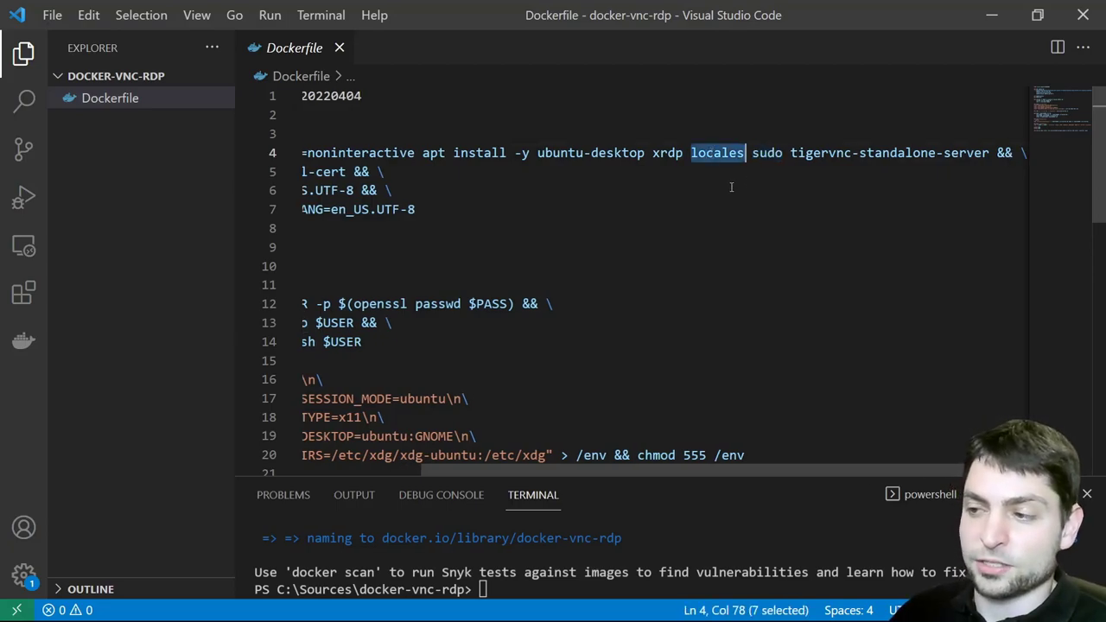
left_click_drag(796, 471, 666, 473)
double_click(471, 190)
left_click_drag(438, 209, 468, 209)
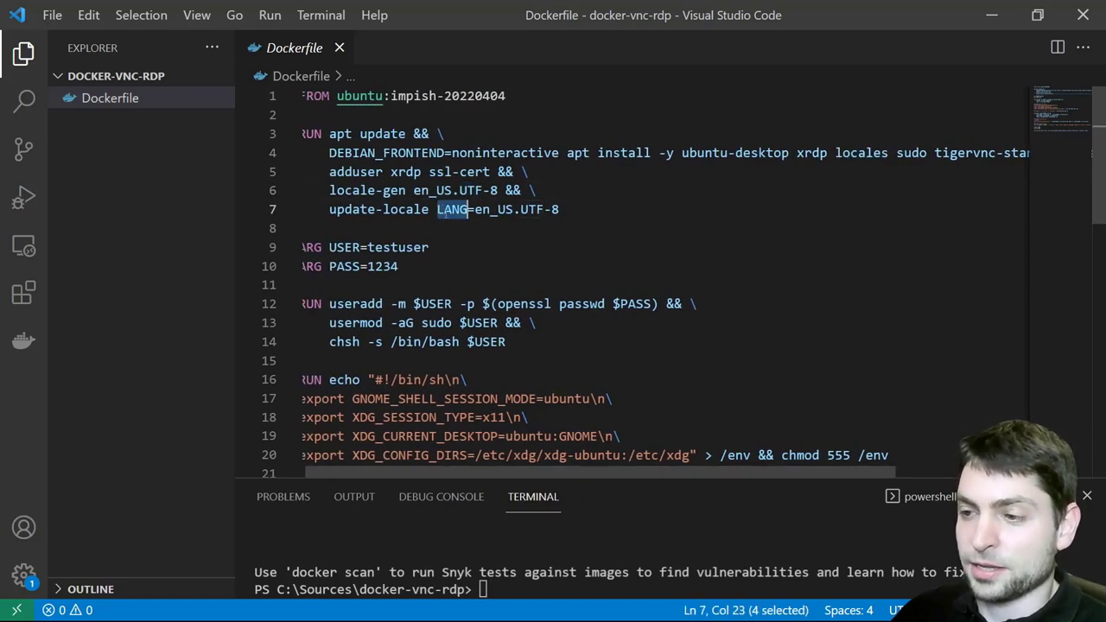
left_click(639, 227)
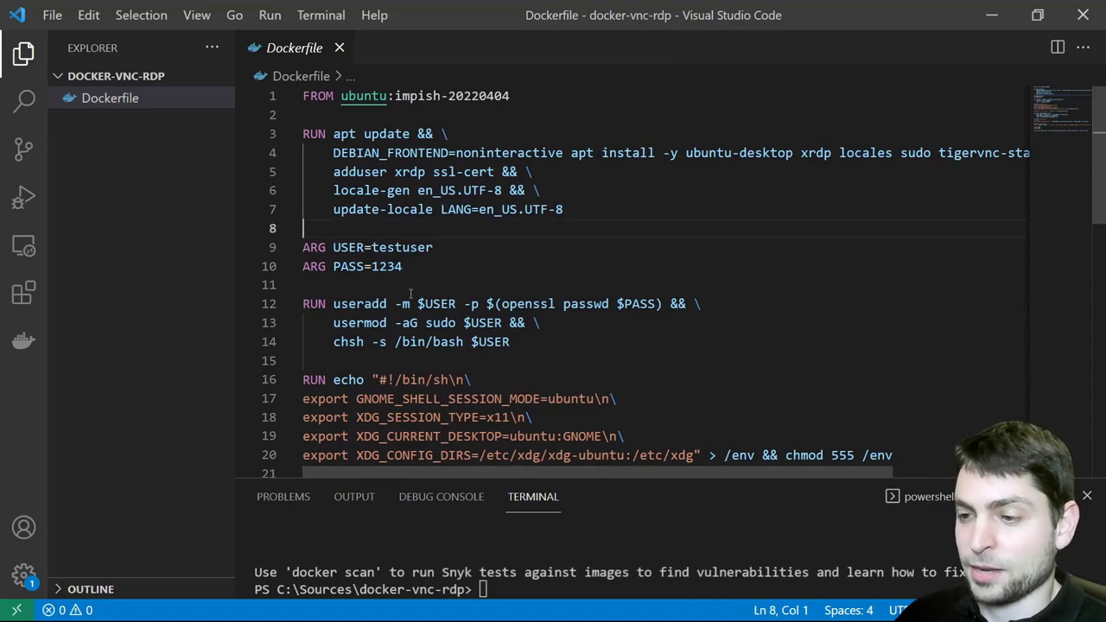
double_click(397, 248)
double_click(386, 266)
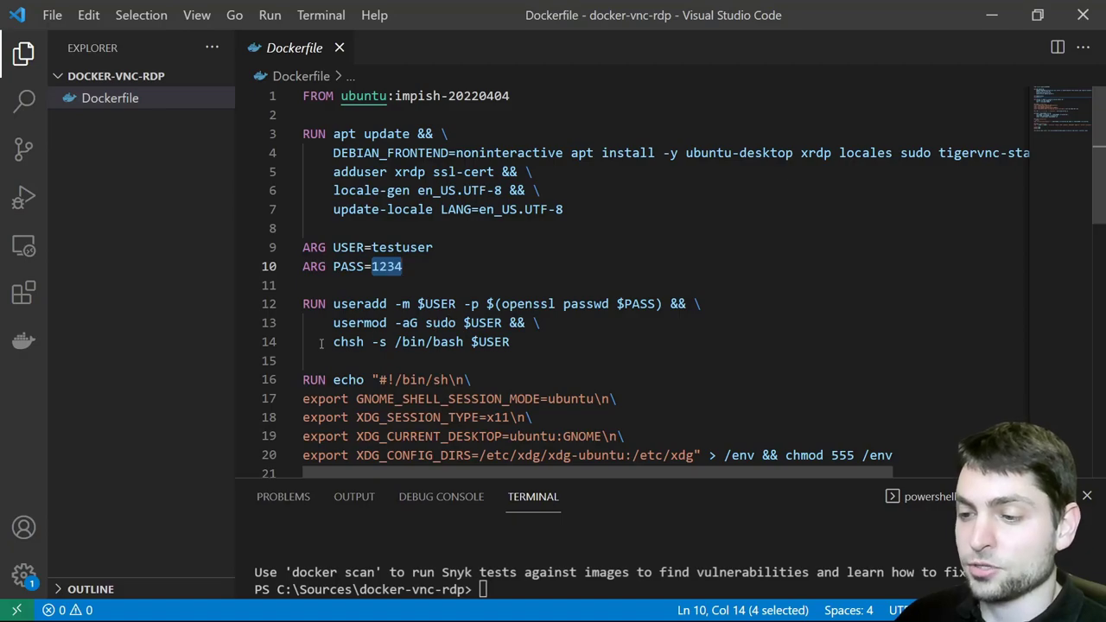
left_click_drag(429, 342, 466, 341)
Scroll the Dockerfile to lines 19–39 and highlight the xstartup, vncserver 5902 and EXPOSE blocks
scroll(713, 300, "down", 3)
left_click(576, 212)
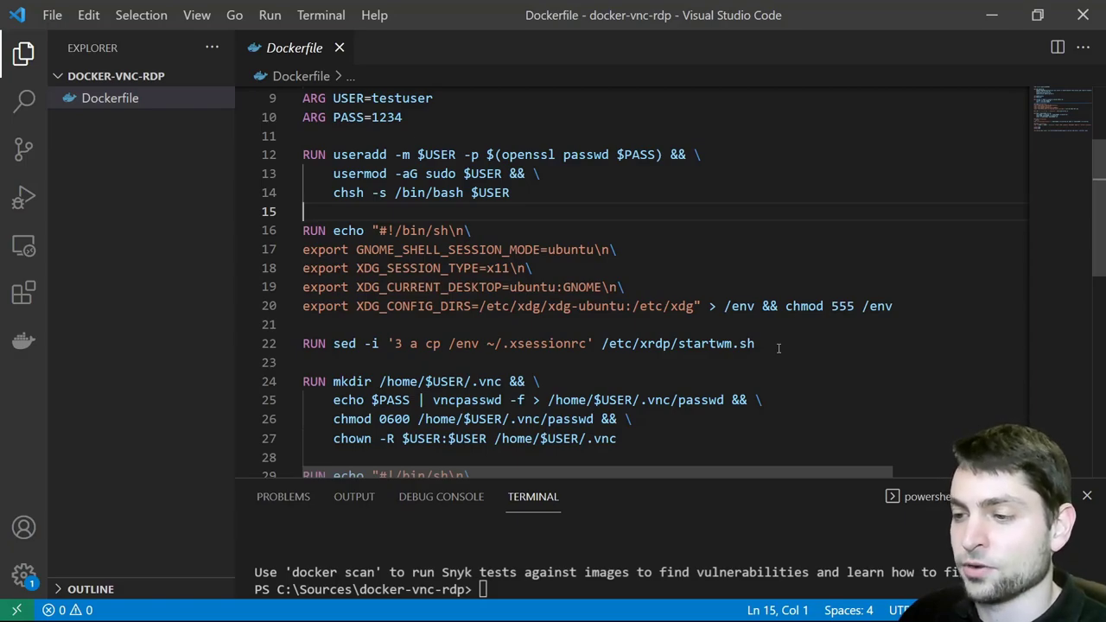
scroll(777, 349, "down", 4)
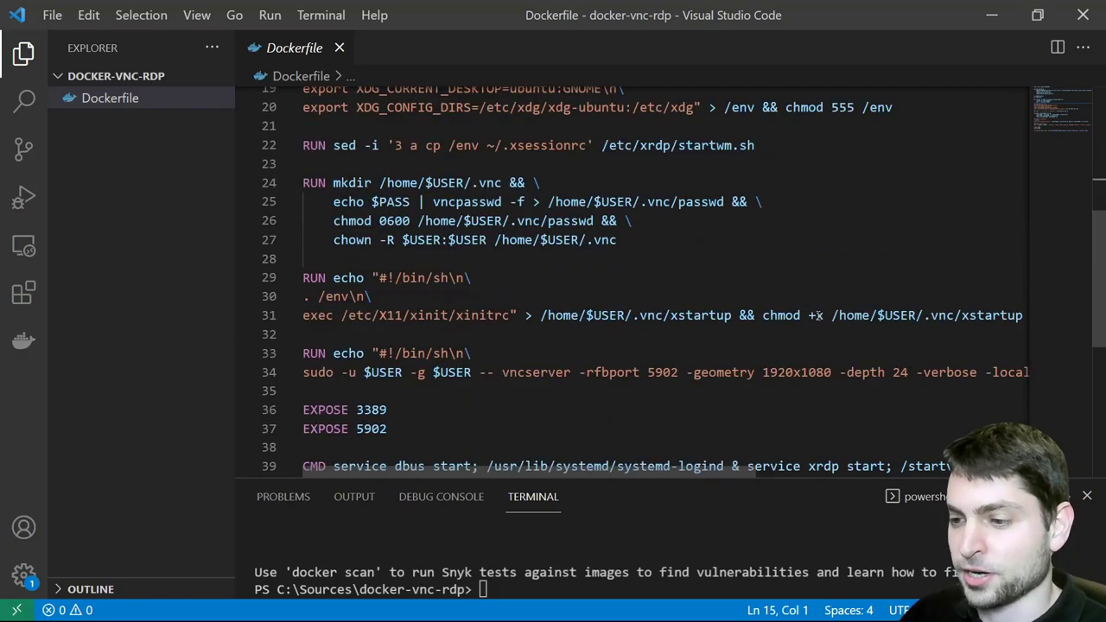
left_click_drag(303, 183, 623, 402)
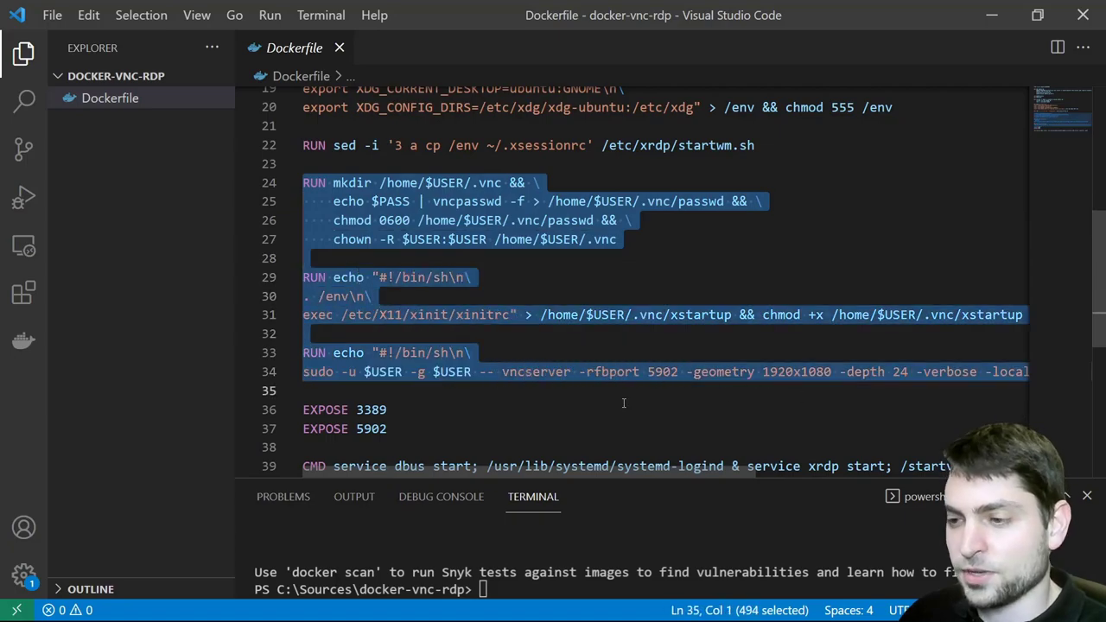
left_click(623, 403)
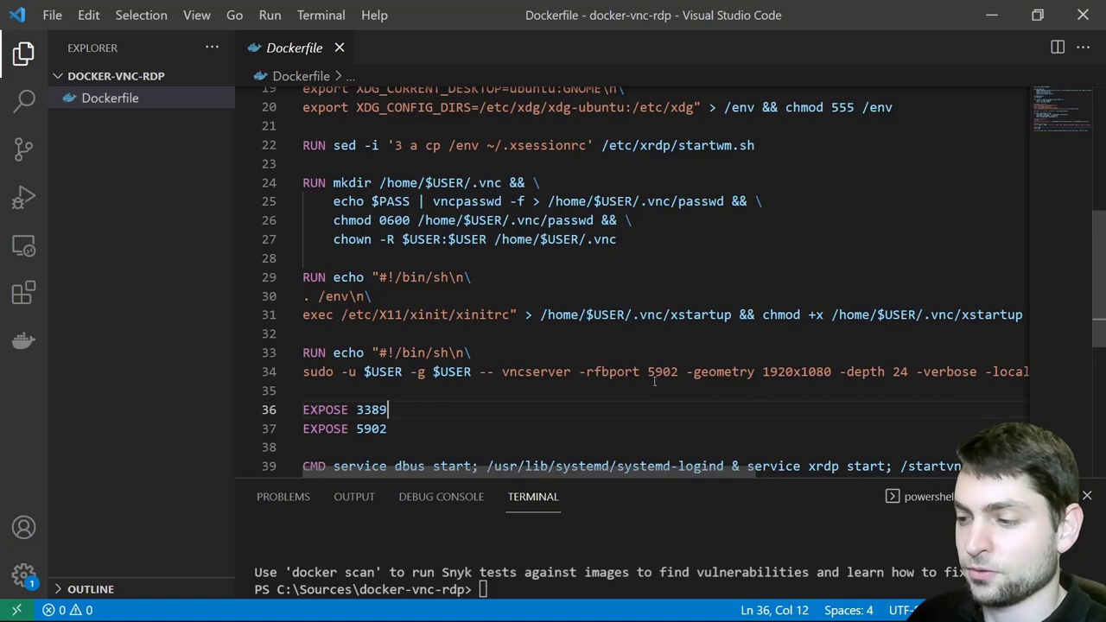
scroll(665, 399, "right", 5)
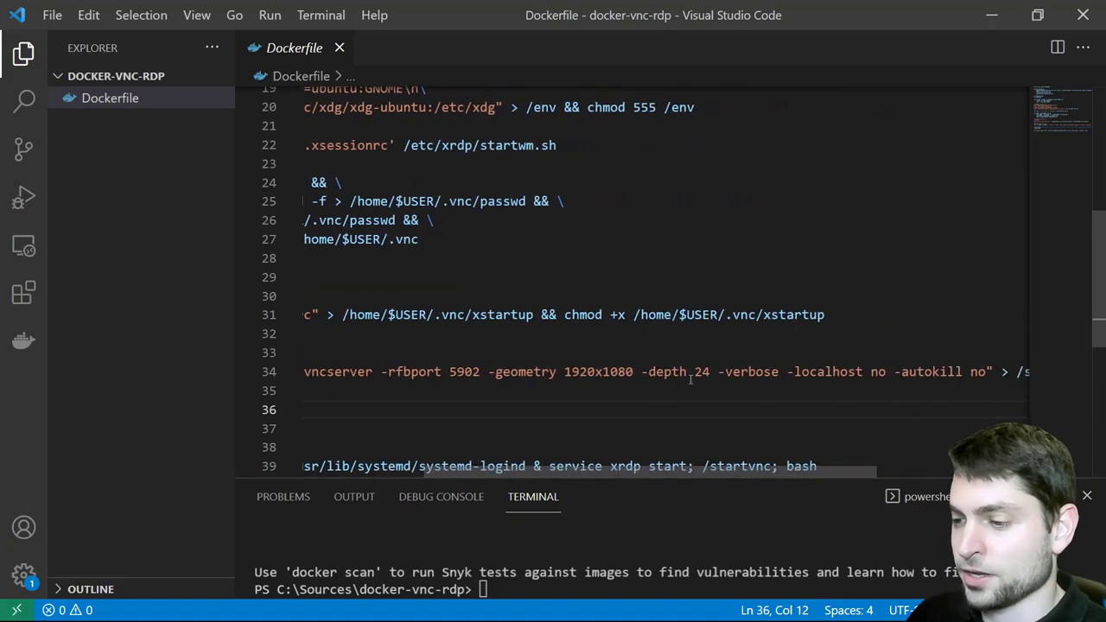
scroll(657, 402, "left", 5)
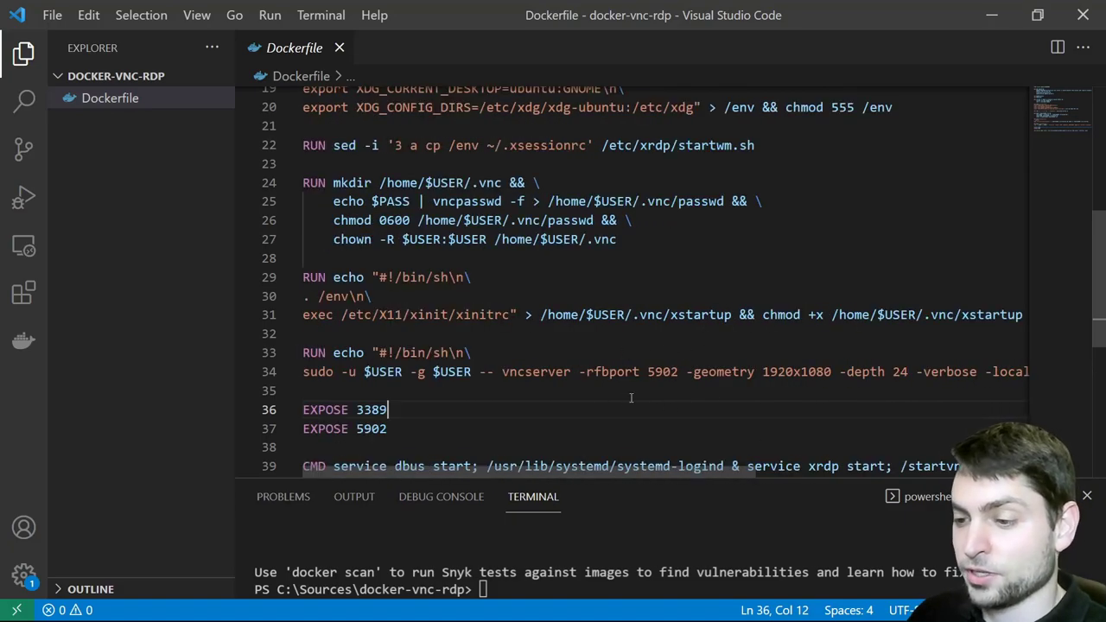
scroll(637, 393, "down", 1)
double_click(366, 360)
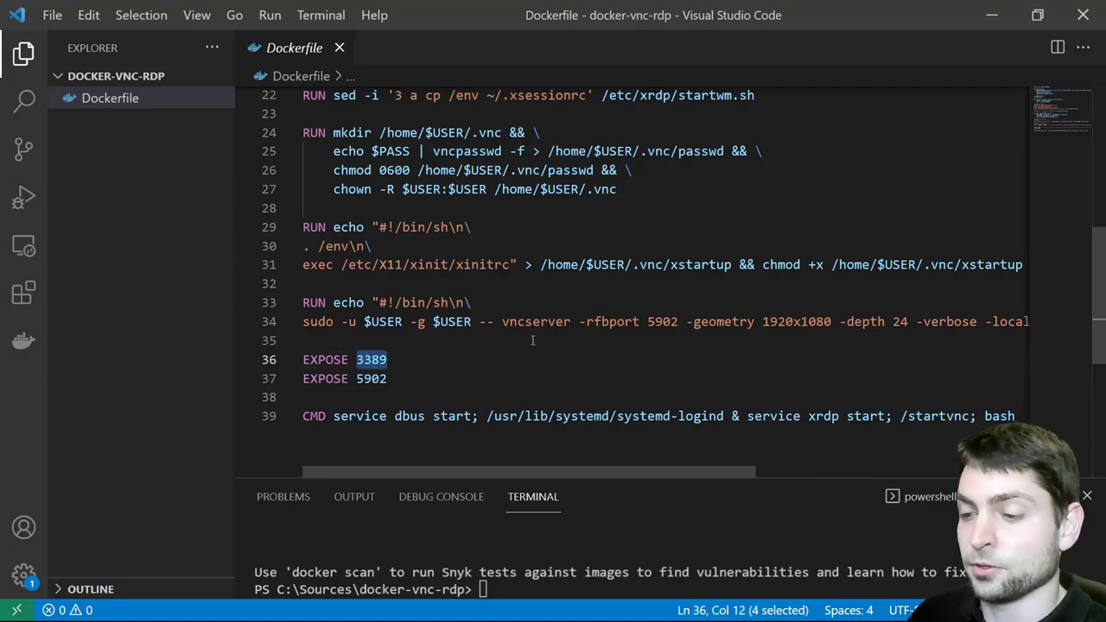
double_click(371, 378)
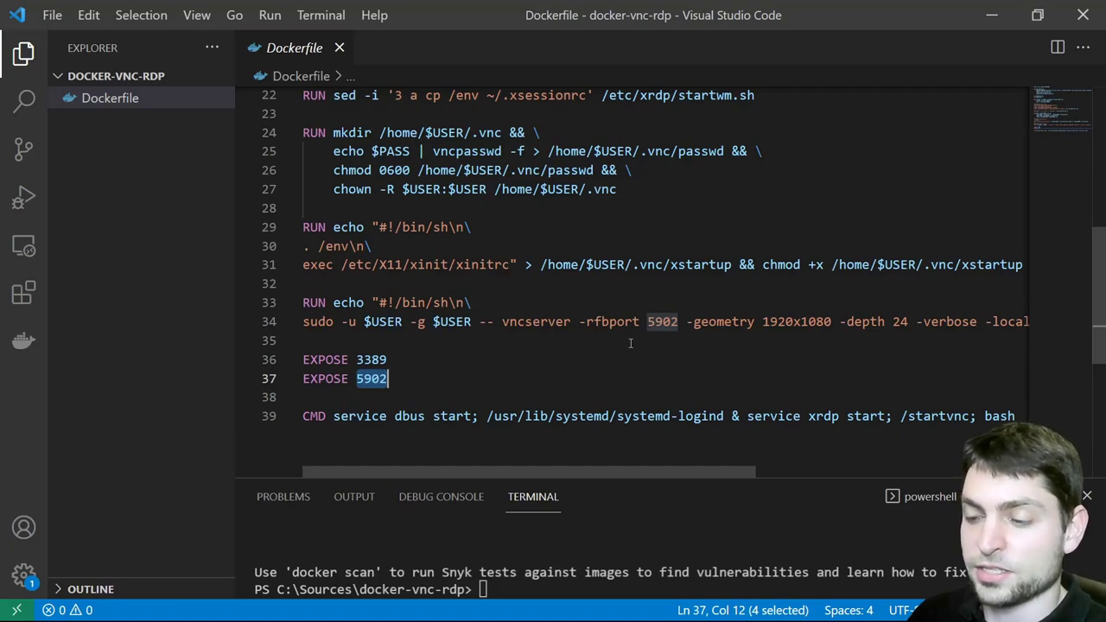
key("Escape")
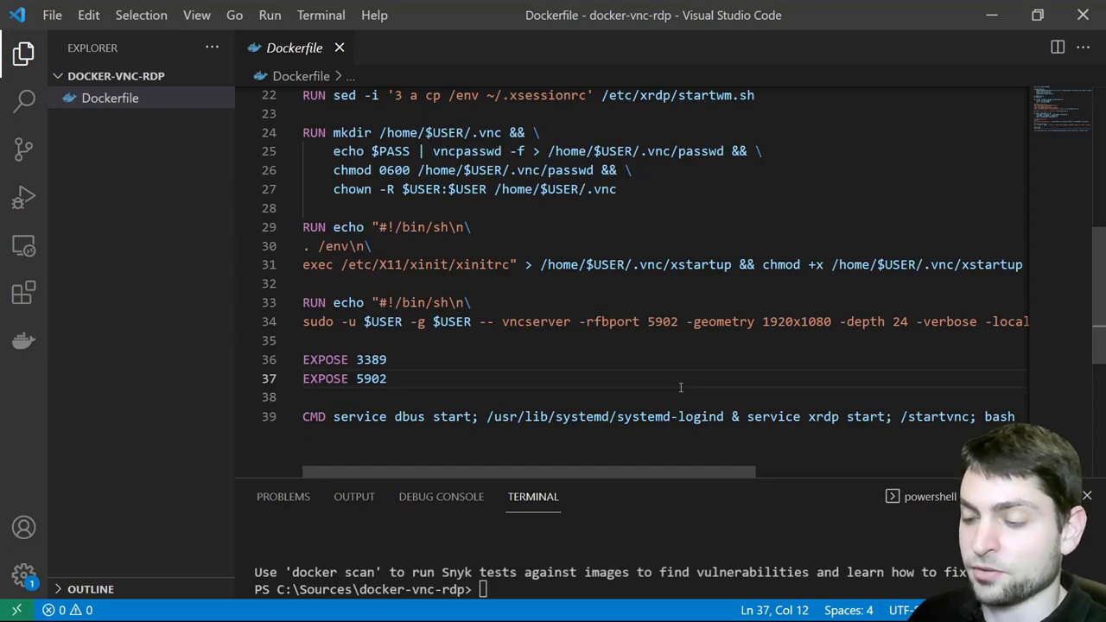
double_click(410, 418)
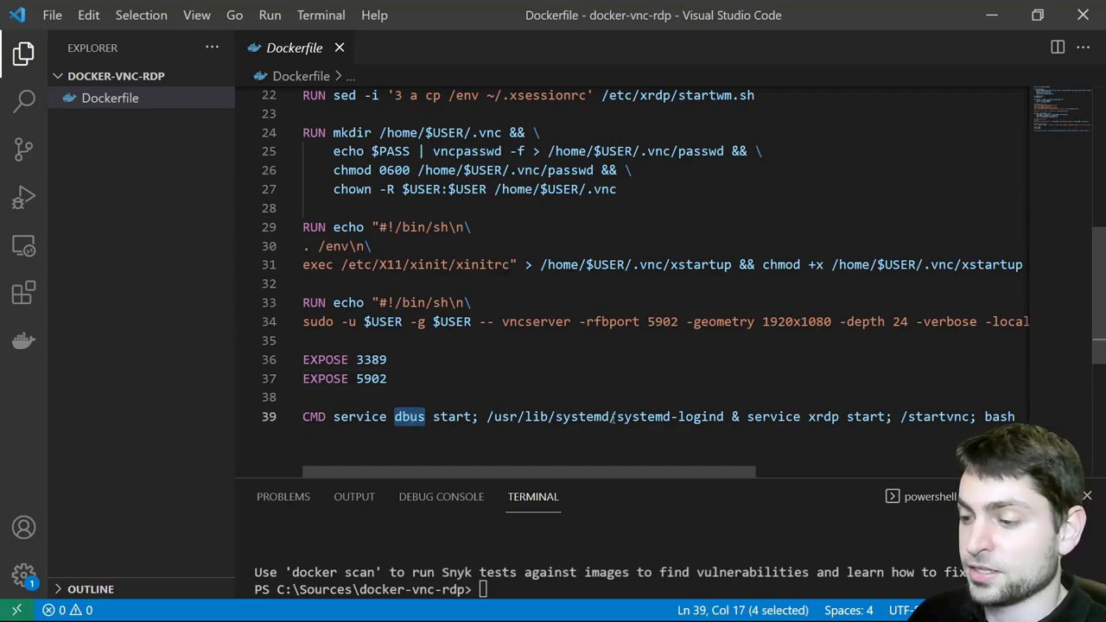
double_click(639, 418)
scroll(657, 418, "right", 3)
double_click(650, 417)
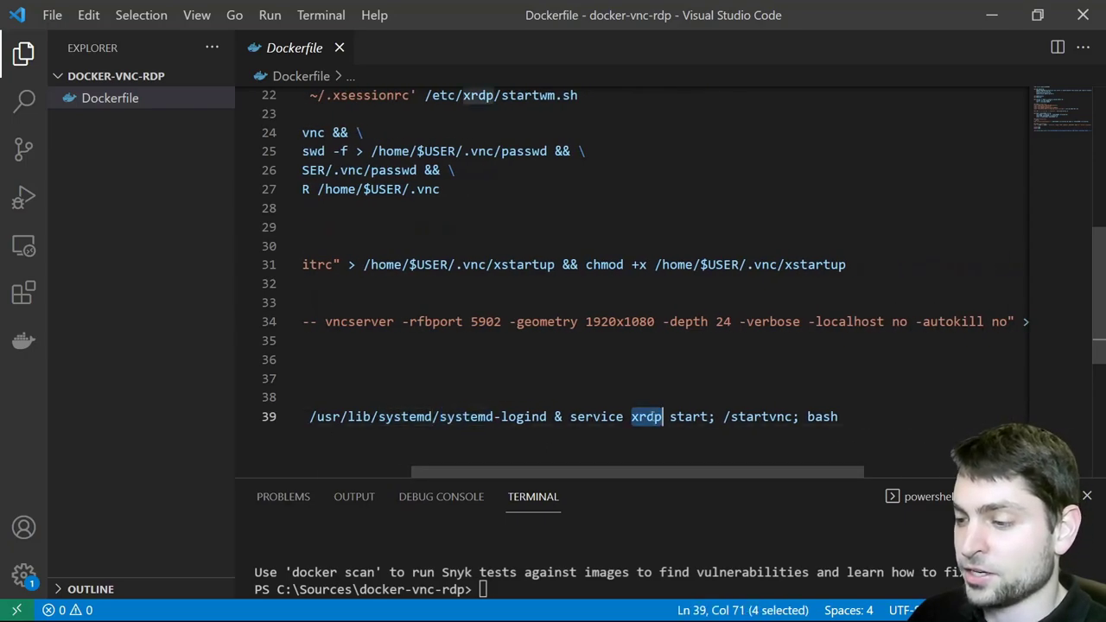
double_click(755, 417)
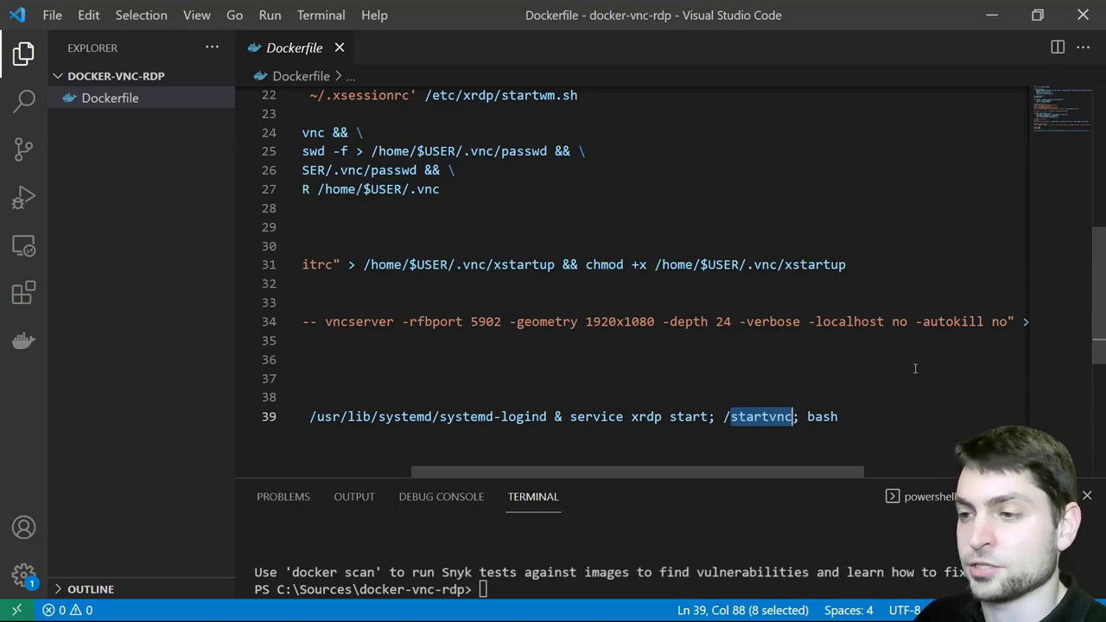
double_click(818, 417)
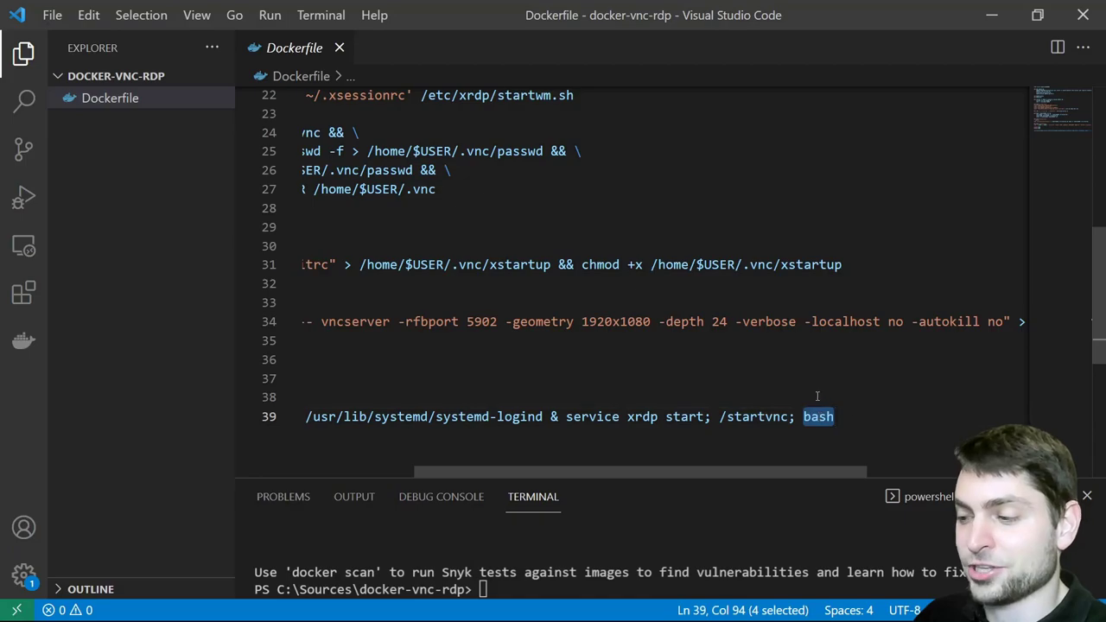